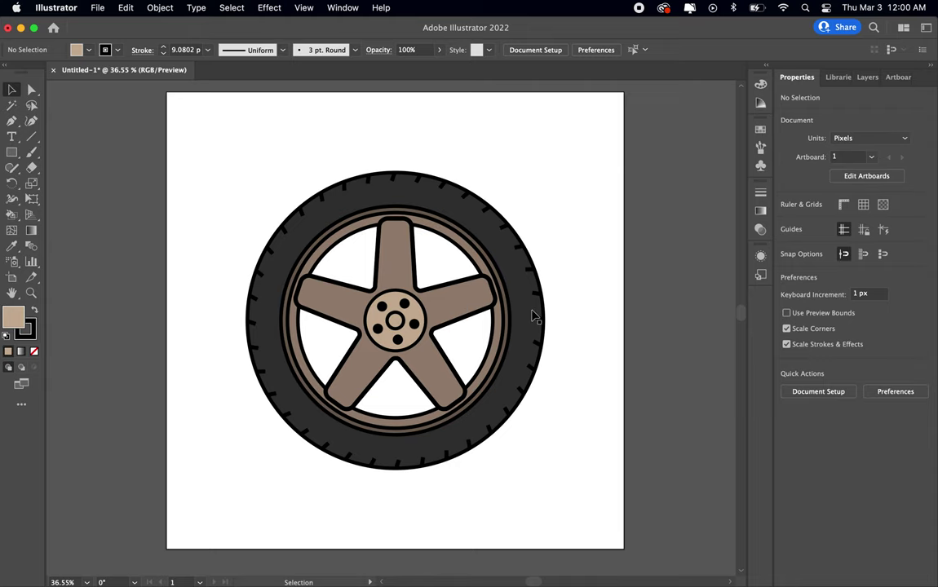
- Select every part of the finished first wheel, zoom out, then deselect it
{"action": "scroll", "coordinate": [534, 319], "scroll_direction": "left", "scroll_amount": 2}
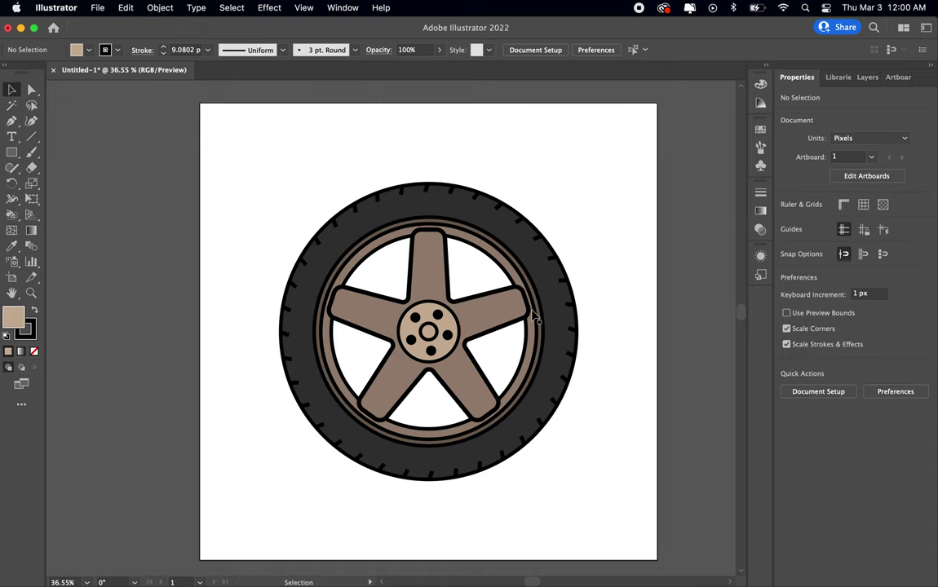
{"action": "scroll", "coordinate": [535, 318], "scroll_direction": "right", "scroll_amount": 1}
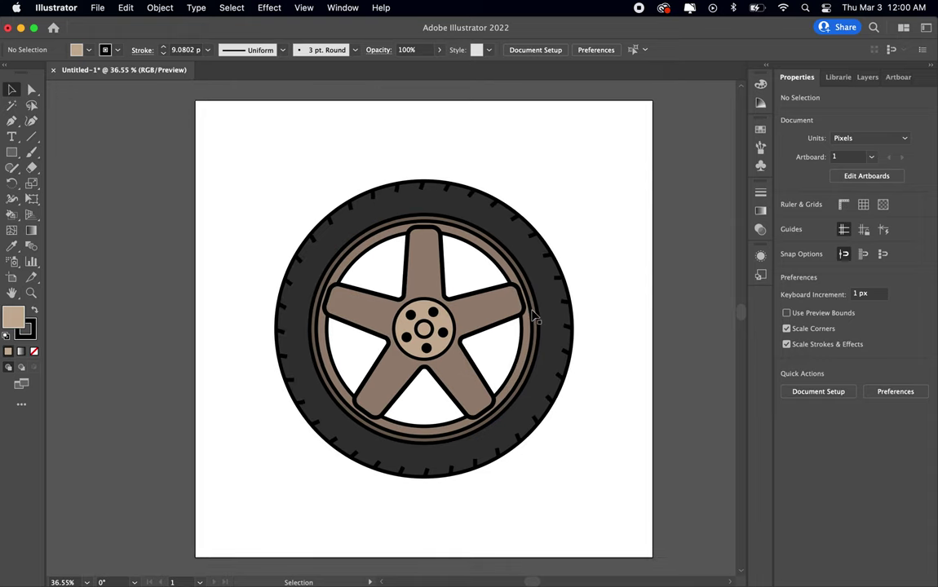
{"action": "left_click_drag", "start_coordinate": [285, 154], "coordinate": [570, 479]}
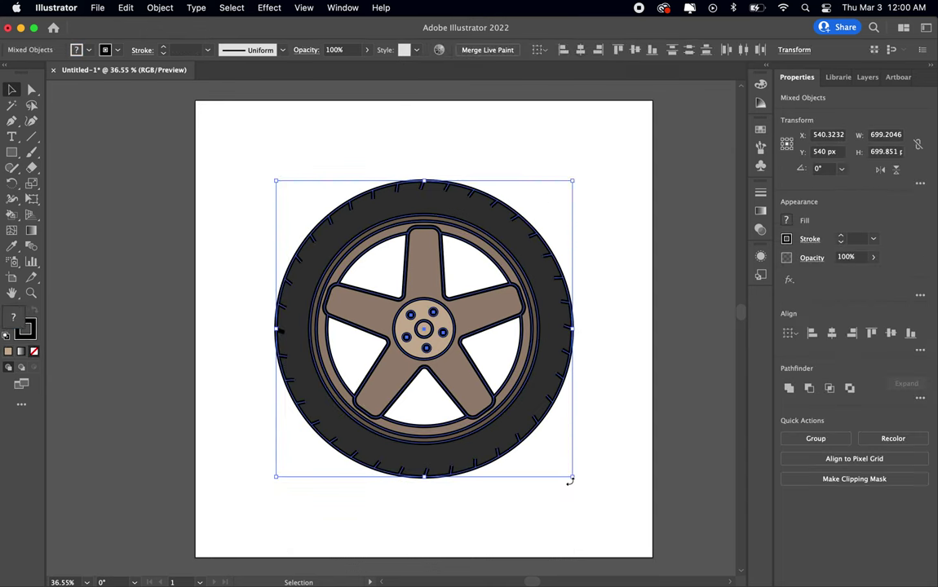
{"action": "scroll", "coordinate": [618, 437], "scroll_direction": "down", "scroll_amount": 3}
{"action": "scroll", "coordinate": [617, 437], "scroll_direction": "right", "scroll_amount": 2}
{"action": "left_click", "coordinate": [615, 438]}
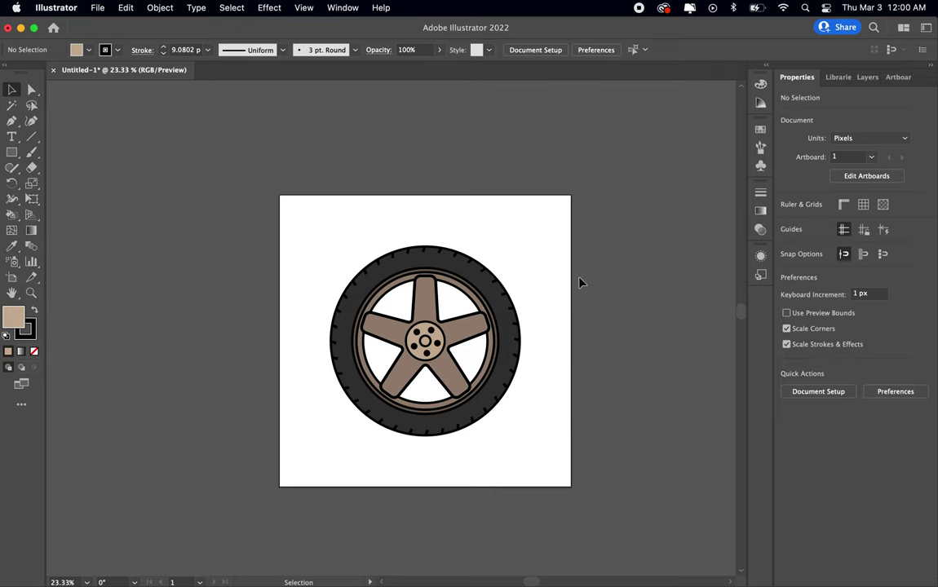
{"action": "scroll", "coordinate": [603, 293], "scroll_direction": "down", "scroll_amount": 1}
{"action": "scroll", "coordinate": [602, 293], "scroll_direction": "right", "scroll_amount": 2}
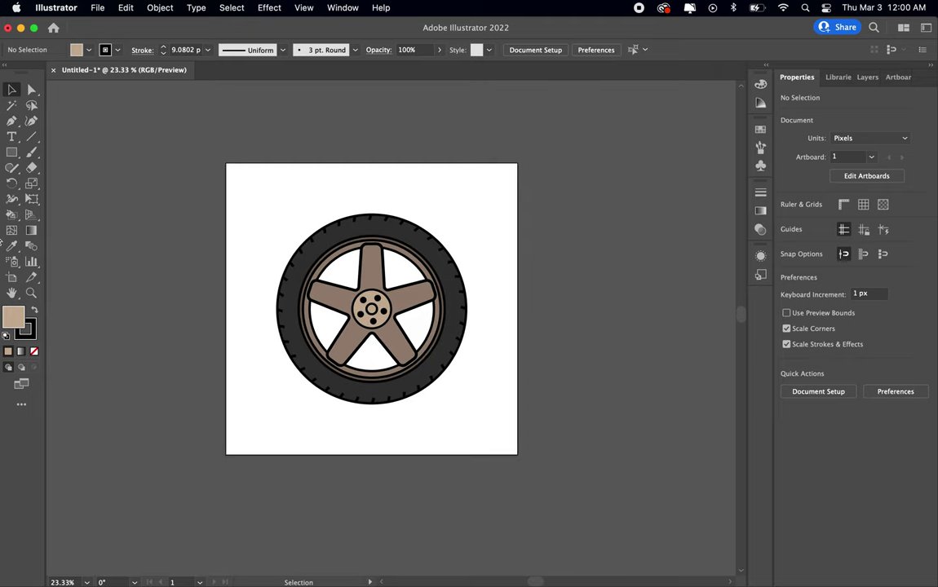
- Duplicate the wheel's artboard to its right with an Alt-drag in the Artboard tool
{"action": "left_click", "coordinate": [12, 277]}
{"action": "scroll", "coordinate": [619, 261], "scroll_direction": "down", "scroll_amount": 1}
{"action": "scroll", "coordinate": [619, 261], "scroll_direction": "right", "scroll_amount": 2}
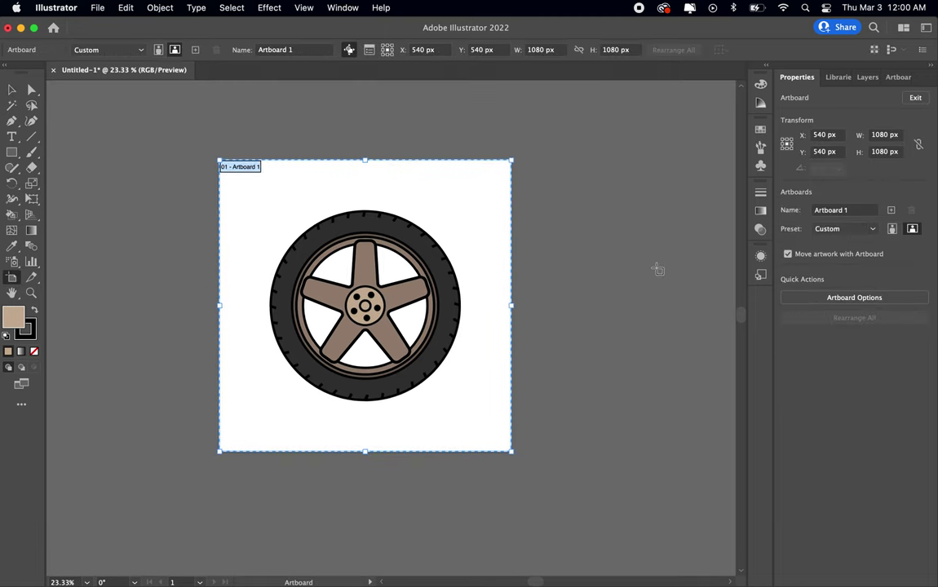
{"action": "scroll", "coordinate": [561, 241], "scroll_direction": "right", "scroll_amount": 2}
{"action": "scroll", "coordinate": [561, 263], "scroll_direction": "down", "scroll_amount": 3}
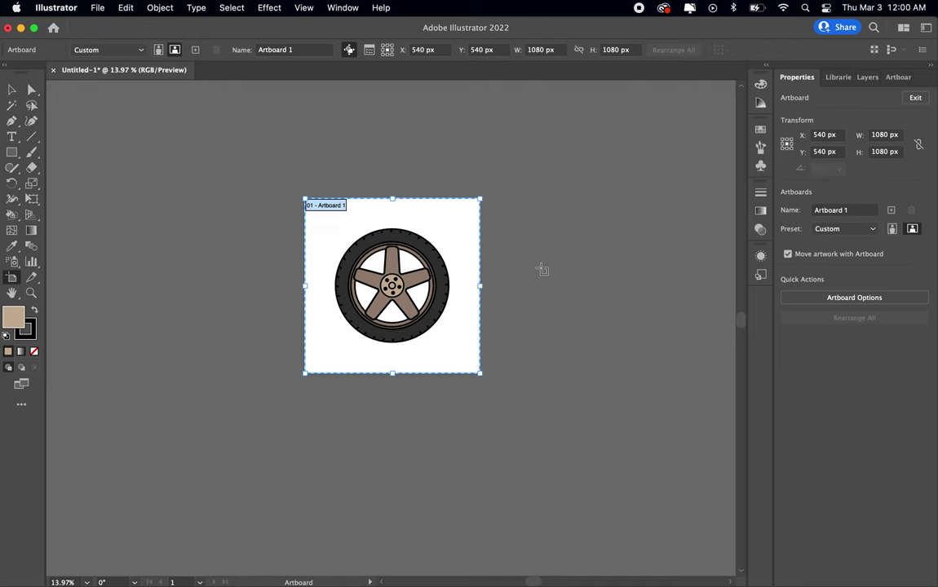
{"action": "scroll", "coordinate": [542, 269], "scroll_direction": "right", "scroll_amount": 2}
{"action": "scroll", "coordinate": [542, 270], "scroll_direction": "down", "scroll_amount": 1}
{"action": "left_click_drag", "start_coordinate": [416, 210], "coordinate": [601, 215]}
- Delete the copied wheel so the second artboard is empty
{"action": "left_click", "coordinate": [11, 90]}
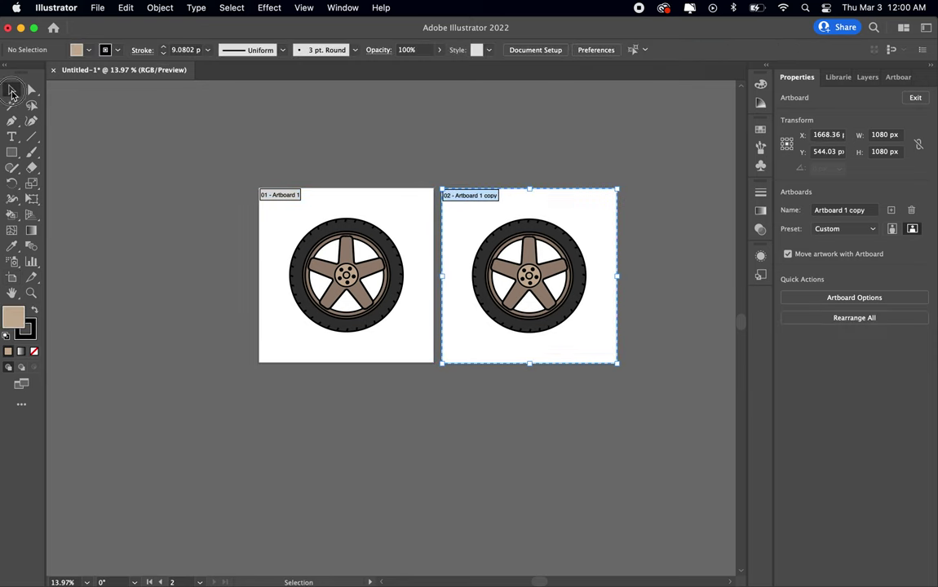
{"action": "scroll", "coordinate": [612, 378], "scroll_direction": "right", "scroll_amount": 3}
{"action": "scroll", "coordinate": [473, 335], "scroll_direction": "up", "scroll_amount": 5}
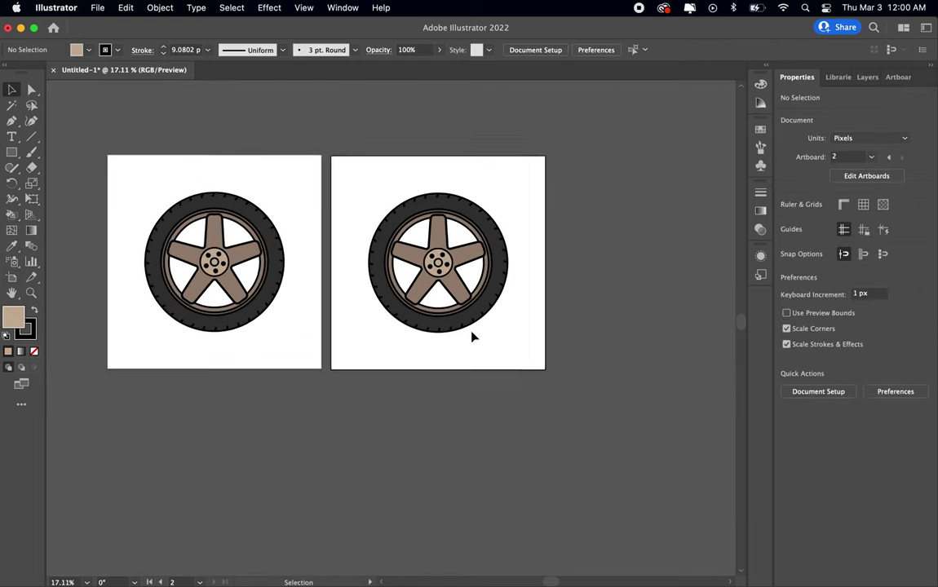
{"action": "scroll", "coordinate": [342, 232], "scroll_direction": "up", "scroll_amount": 2}
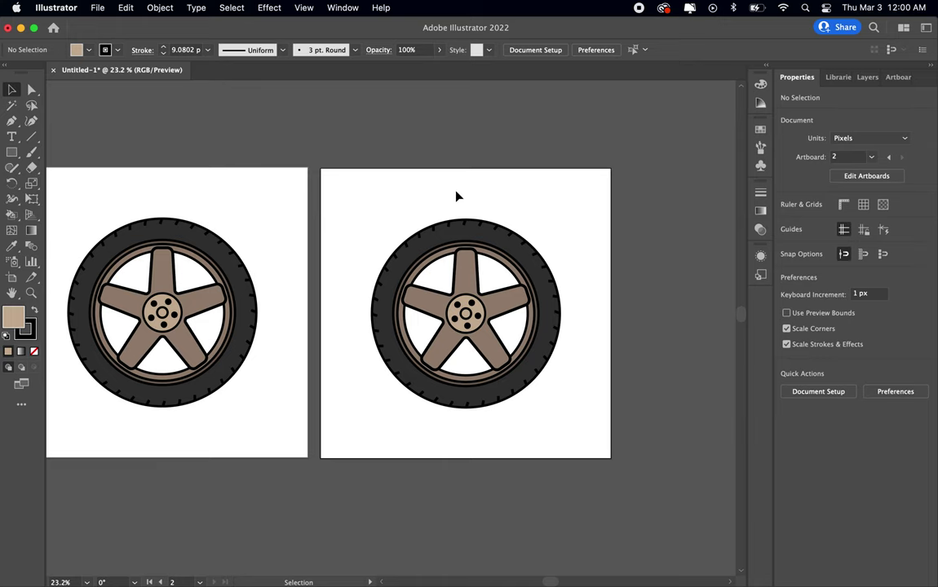
{"action": "left_click", "coordinate": [374, 198]}
{"action": "left_click_drag", "start_coordinate": [374, 198], "coordinate": [599, 454]}
{"action": "key", "text": "Delete"}
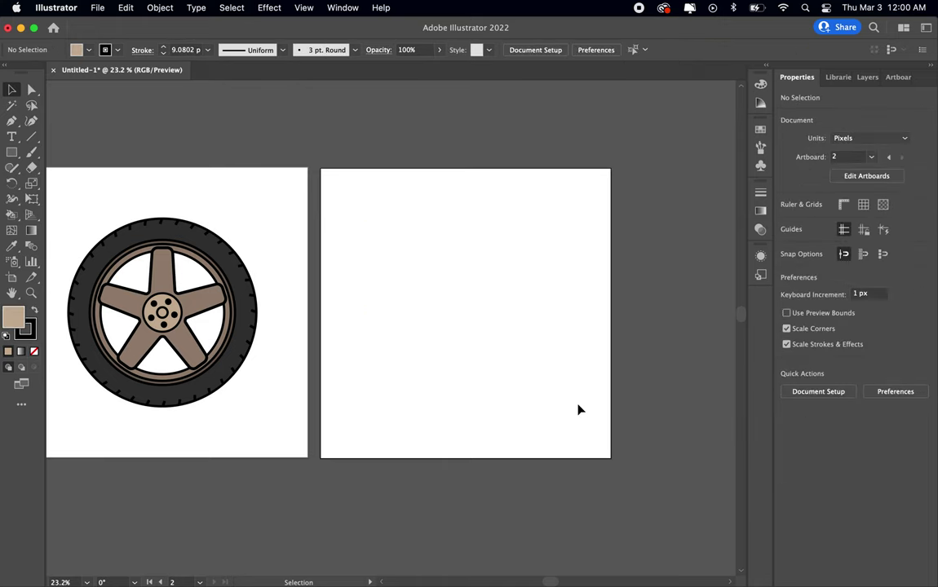
{"action": "scroll", "coordinate": [504, 355], "scroll_direction": "up", "scroll_amount": 4}
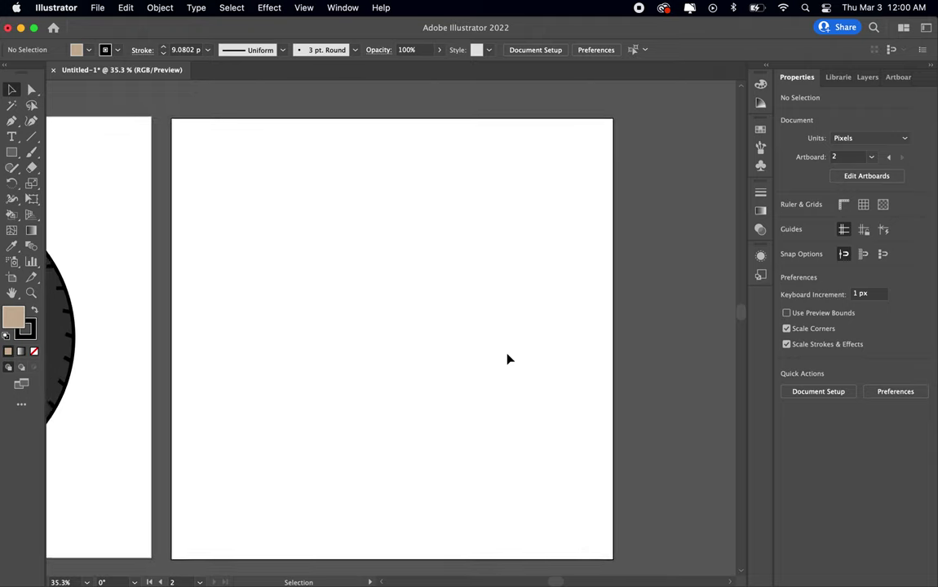
{"action": "scroll", "coordinate": [433, 316], "scroll_direction": "left", "scroll_amount": 5}
{"action": "scroll", "coordinate": [540, 352], "scroll_direction": "right", "scroll_amount": 2}
{"action": "scroll", "coordinate": [530, 349], "scroll_direction": "right", "scroll_amount": 4}
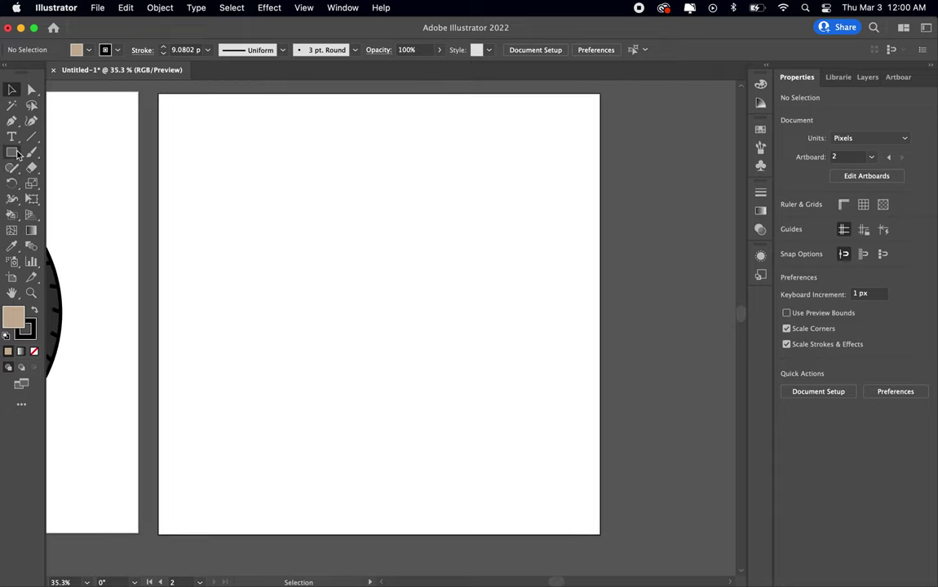
- Lower the stroke weight and draw a large circle on the second artboard
{"action": "left_click_drag", "start_coordinate": [12, 151], "coordinate": [62, 184]}
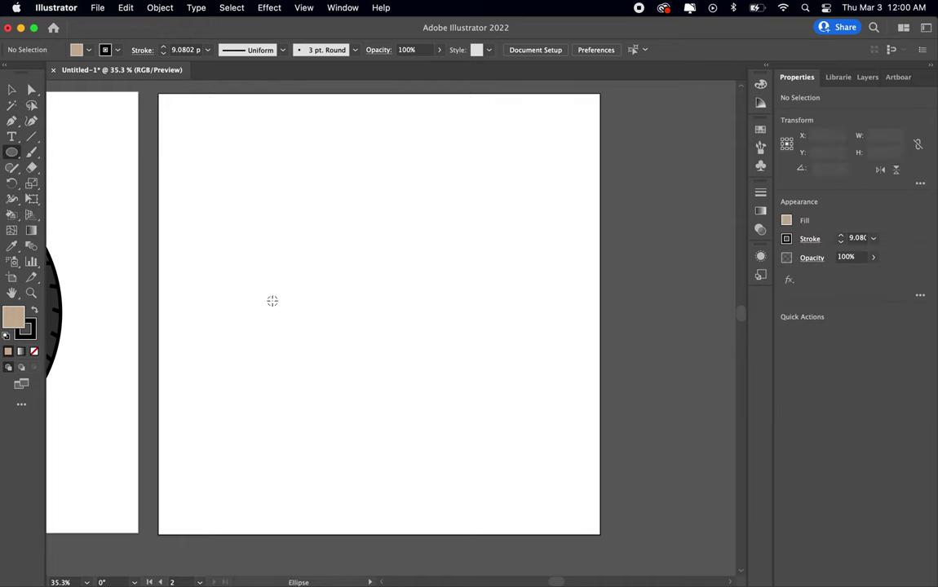
{"action": "left_click", "coordinate": [840, 240]}
{"action": "left_click_drag", "start_coordinate": [358, 264], "coordinate": [526, 434]}
- Set the circle's fill to None and centre it horizontally and vertically on the artboard
{"action": "left_click", "coordinate": [786, 220]}
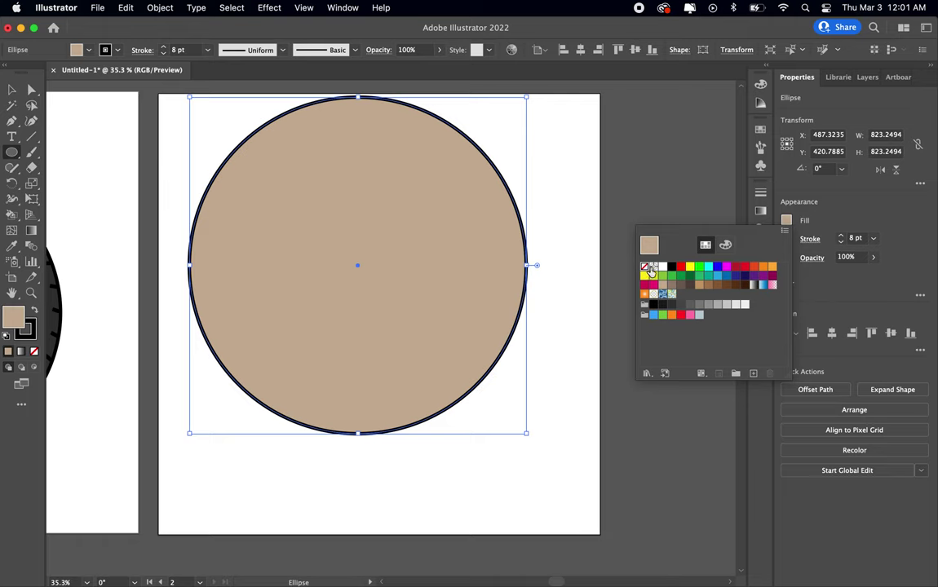
{"action": "left_click", "coordinate": [646, 268]}
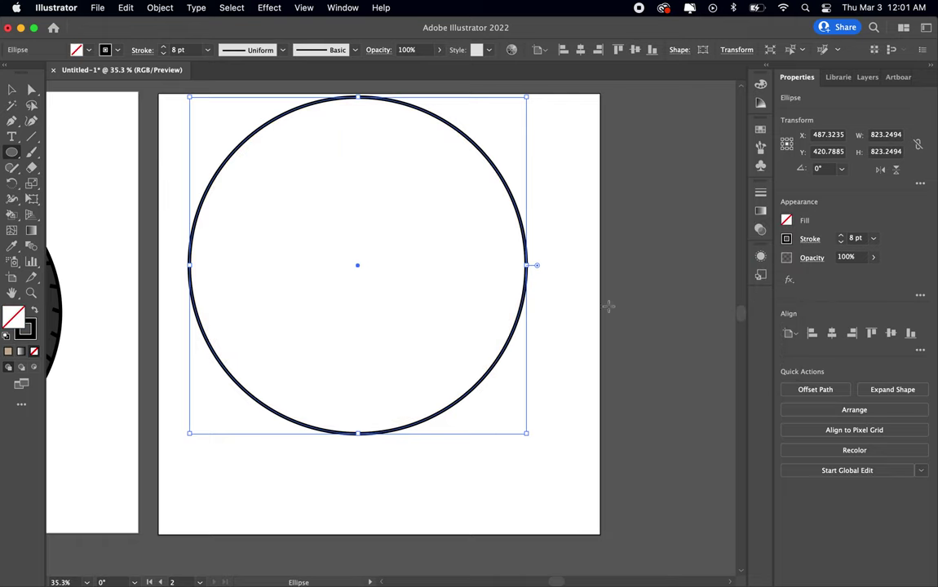
{"action": "left_click", "coordinate": [831, 333]}
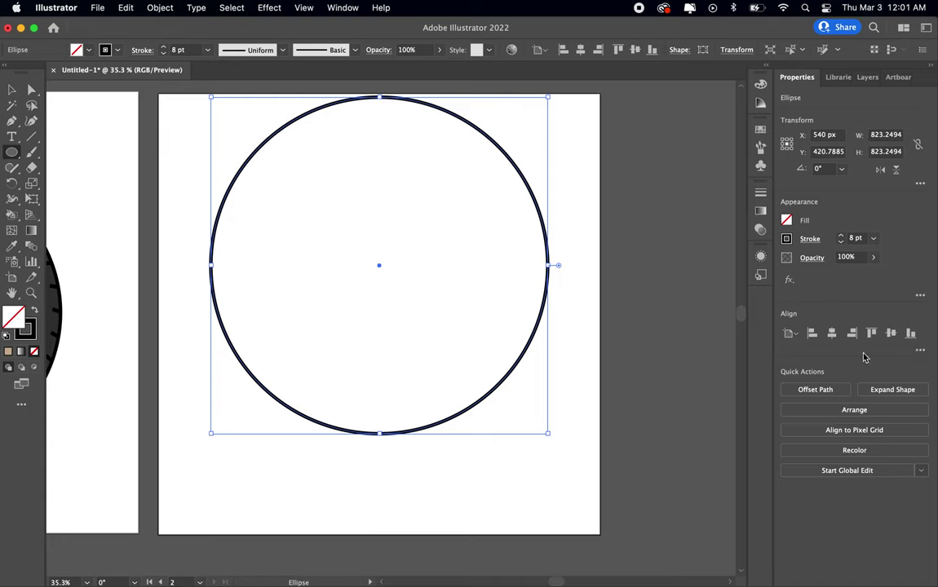
{"action": "left_click", "coordinate": [891, 333]}
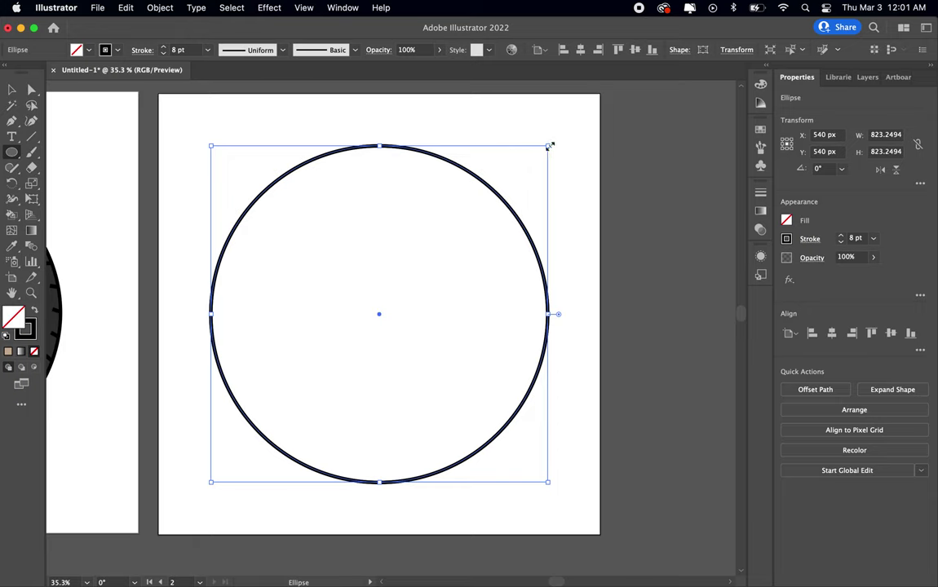
- Make smaller concentric copies of the circle down to a tiny centre circle
{"action": "mouse_move", "coordinate": [550, 145]}
{"action": "left_mouse_down"}
{"action": "mouse_move", "coordinate": [496, 193]}
{"action": "mouse_move", "coordinate": [505, 185]}
{"action": "left_mouse_up"}
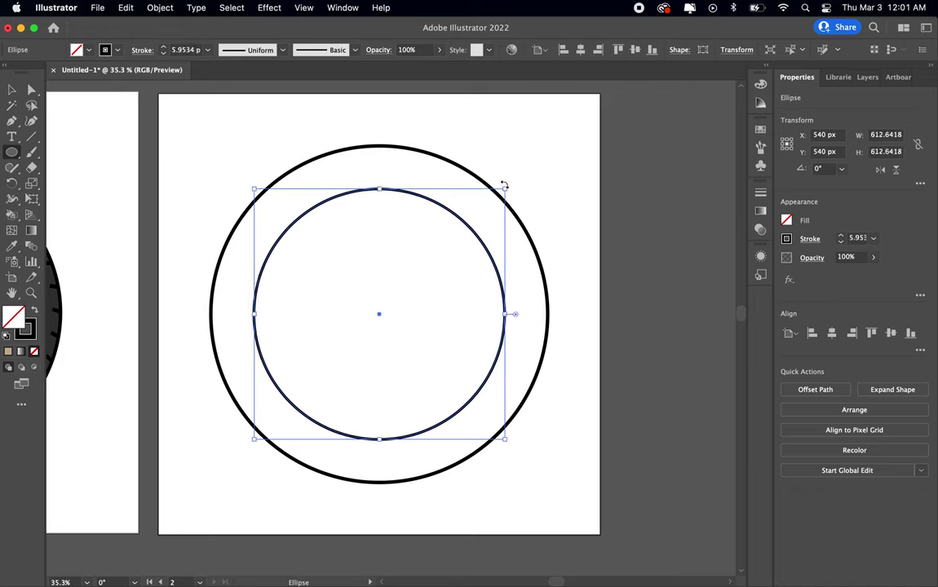
{"action": "left_click_drag", "start_coordinate": [505, 186], "coordinate": [500, 197]}
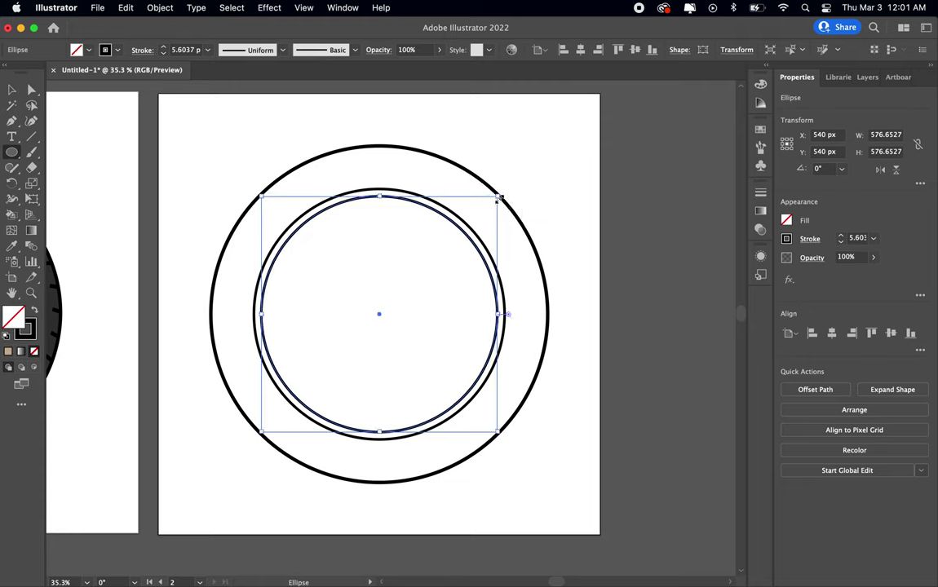
{"action": "mouse_move", "coordinate": [499, 196]}
{"action": "left_mouse_down"}
{"action": "mouse_move", "coordinate": [481, 214]}
{"action": "mouse_move", "coordinate": [458, 213]}
{"action": "mouse_move", "coordinate": [417, 272]}
{"action": "left_mouse_up"}
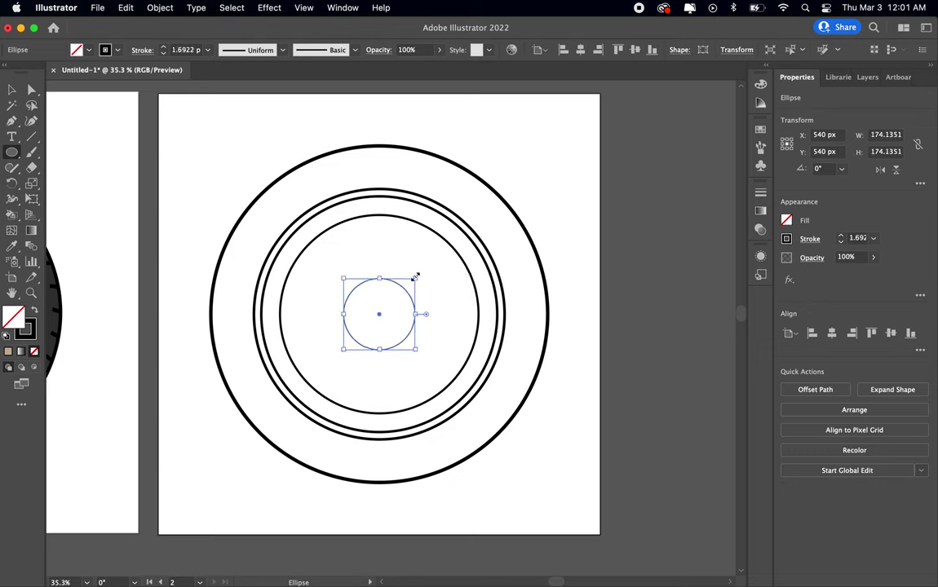
{"action": "mouse_move", "coordinate": [415, 279]}
{"action": "left_mouse_down"}
{"action": "mouse_move", "coordinate": [400, 265]}
{"action": "mouse_move", "coordinate": [425, 285]}
{"action": "left_mouse_up"}
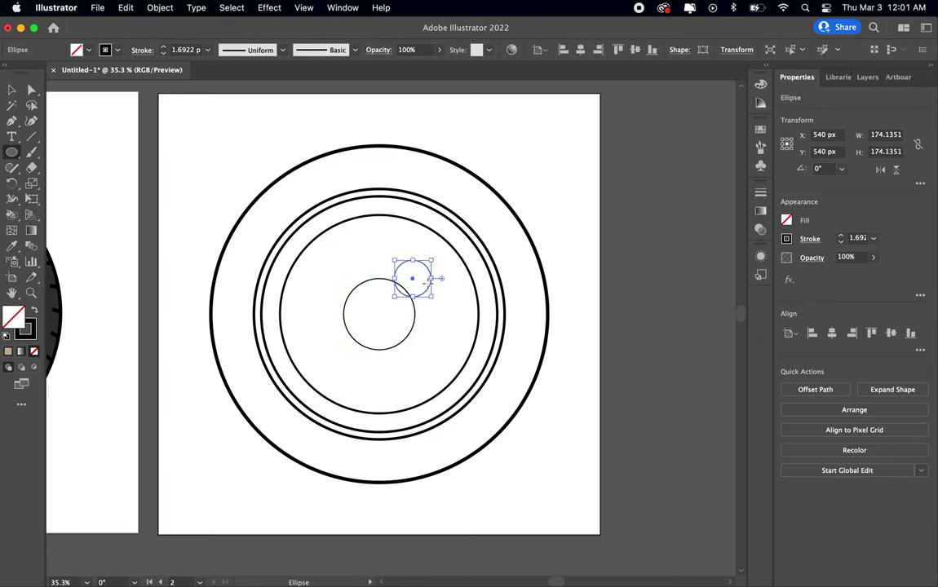
{"action": "key", "text": "cmd+z"}
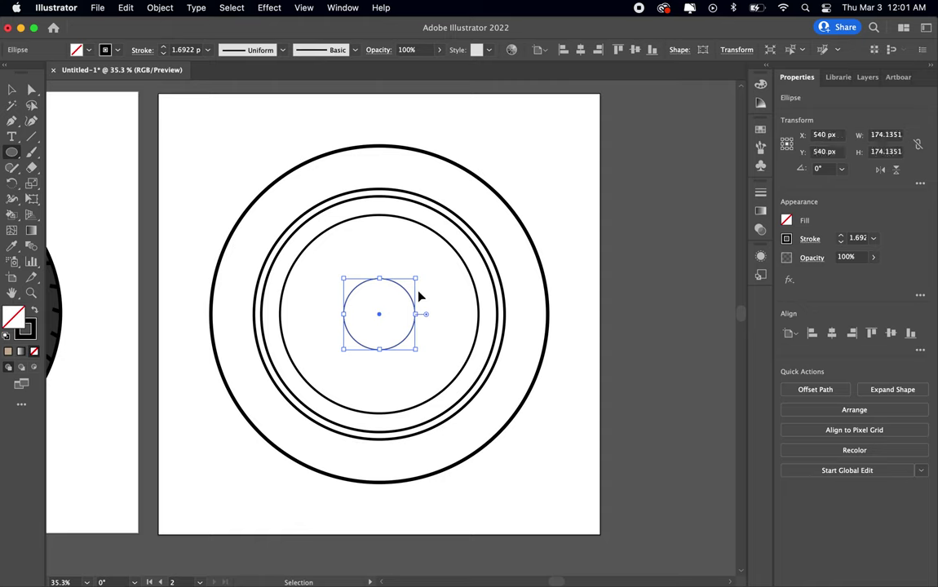
{"action": "left_click_drag", "start_coordinate": [415, 280], "coordinate": [392, 285]}
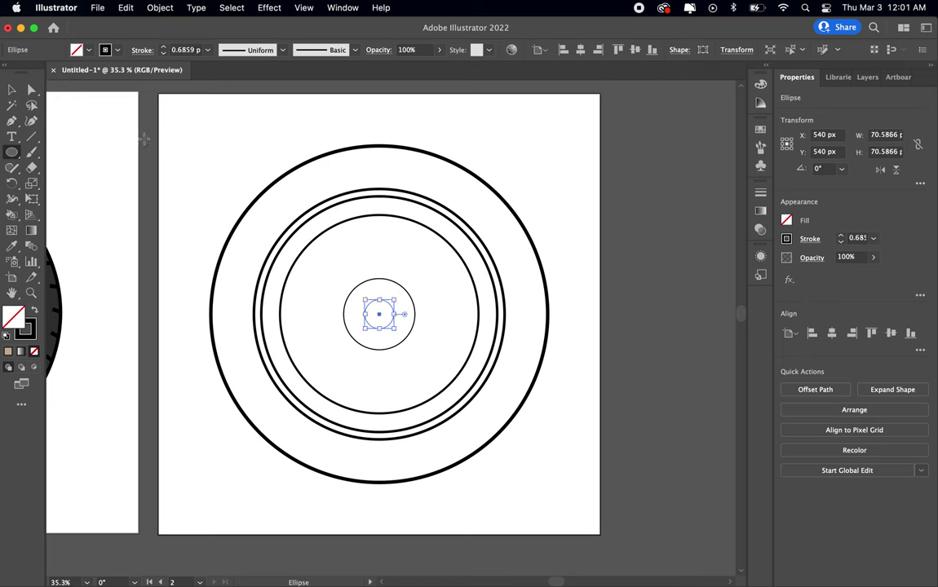
- Select all the circles and give them the same 8 pt stroke
{"action": "left_click", "coordinate": [12, 89]}
{"action": "left_click_drag", "start_coordinate": [222, 120], "coordinate": [530, 506]}
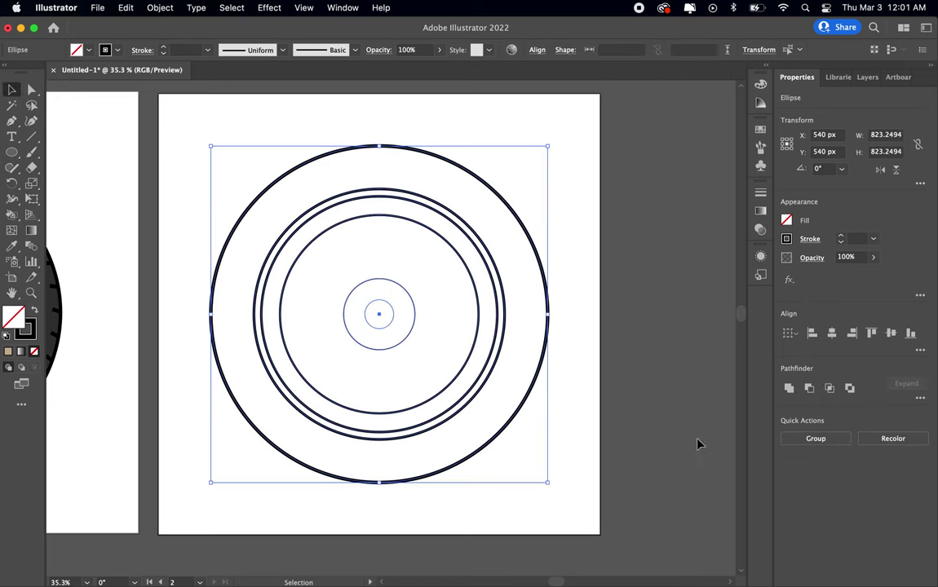
{"action": "mouse_move", "coordinate": [935, 257]}
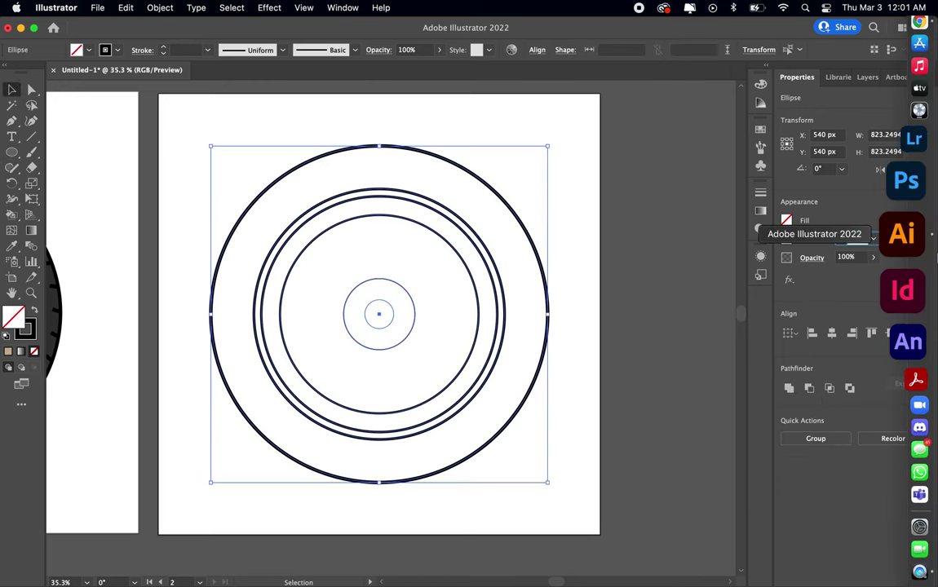
{"action": "left_click", "coordinate": [576, 274]}
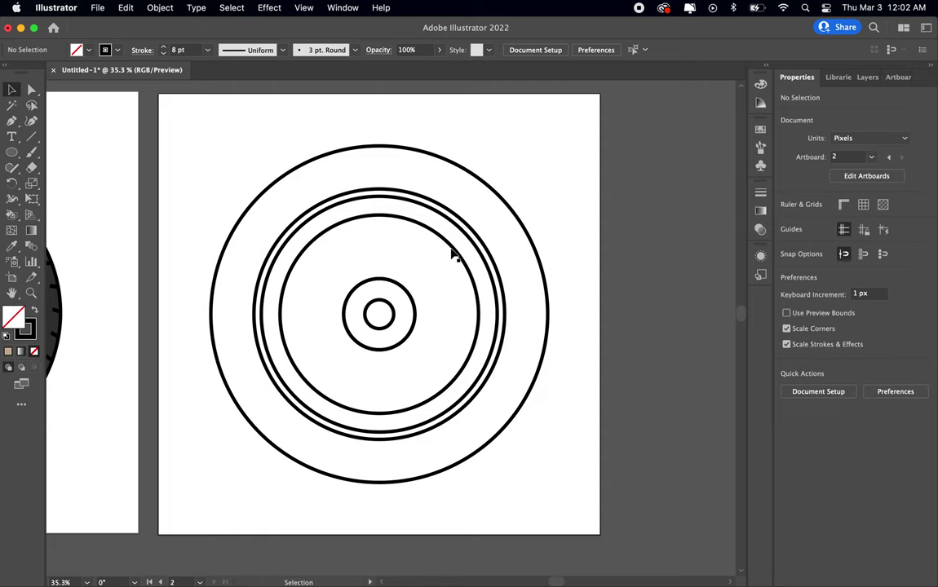
- Draw a tall rectangle above the hub reaching the inner rim as a spoke
{"action": "left_click", "coordinate": [12, 152]}
{"action": "left_click", "coordinate": [84, 154]}
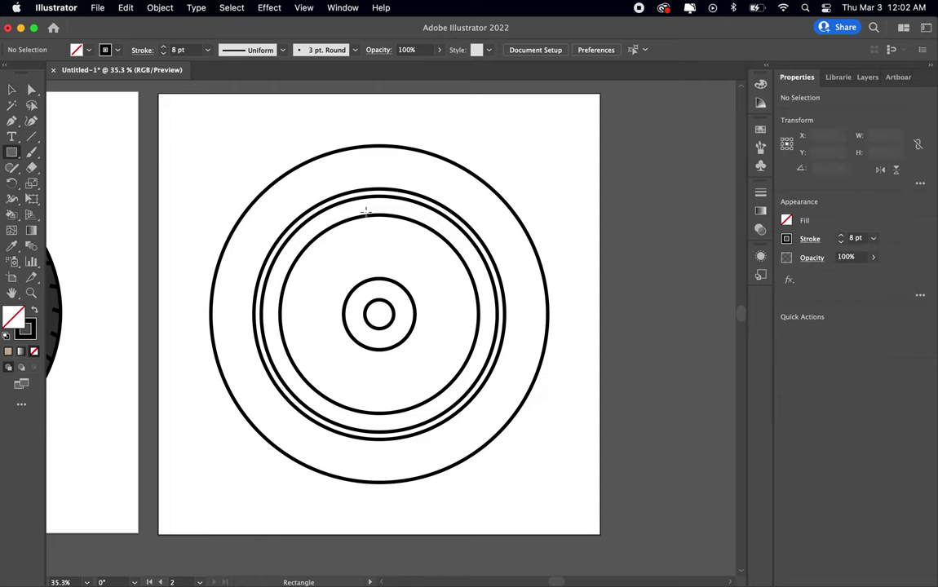
{"action": "left_click_drag", "start_coordinate": [361, 210], "coordinate": [397, 288]}
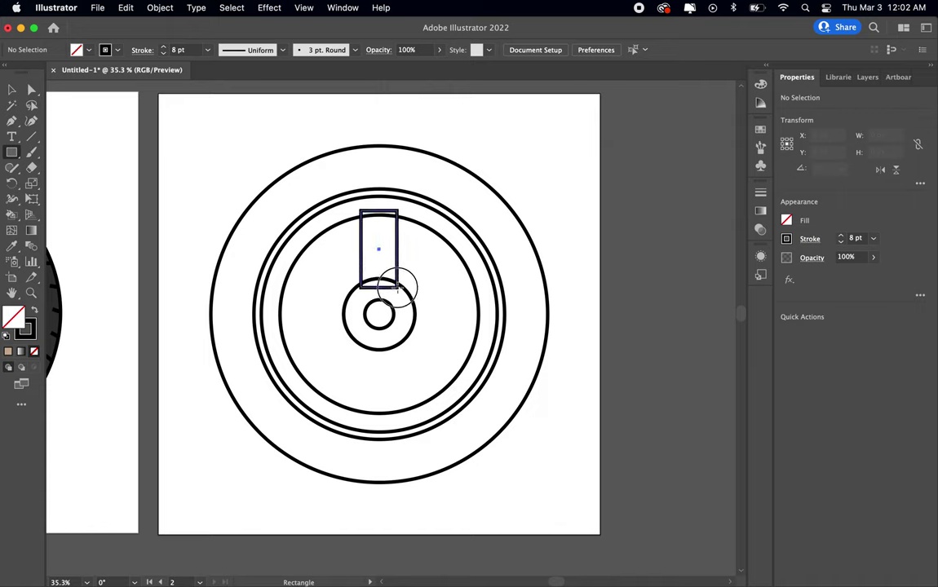
{"action": "left_click_drag", "start_coordinate": [398, 287], "coordinate": [398, 287]}
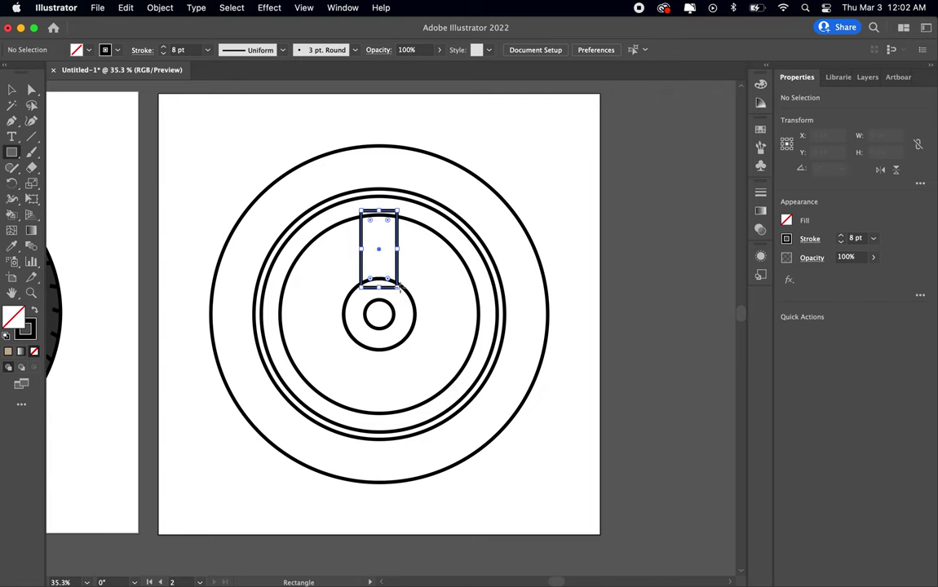
{"action": "left_click_drag", "start_coordinate": [342, 191], "coordinate": [344, 190]}
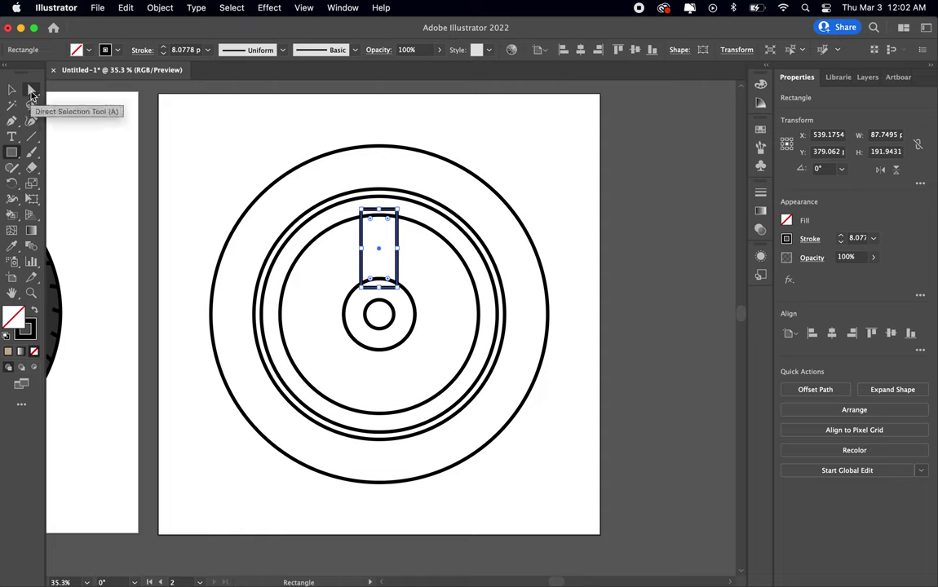
- Pull the spoke's top anchors inward to taper it and round its top corners
{"action": "left_click", "coordinate": [32, 92]}
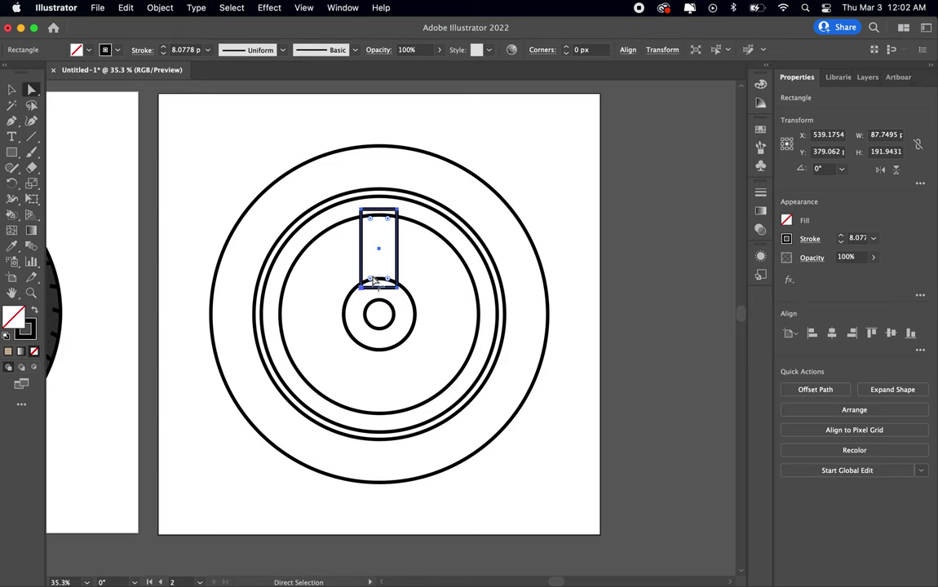
{"action": "left_click", "coordinate": [361, 211]}
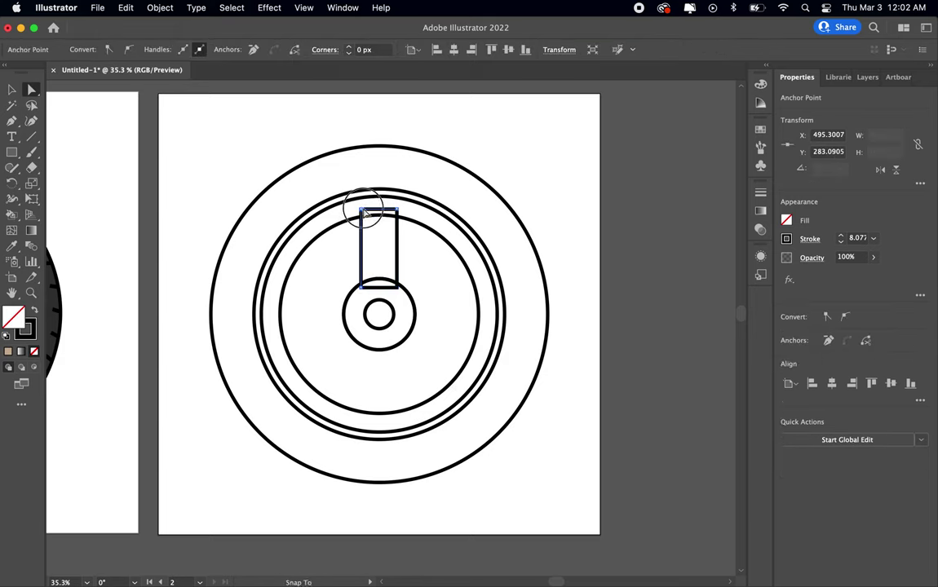
{"action": "left_click_drag", "start_coordinate": [364, 213], "coordinate": [389, 207]}
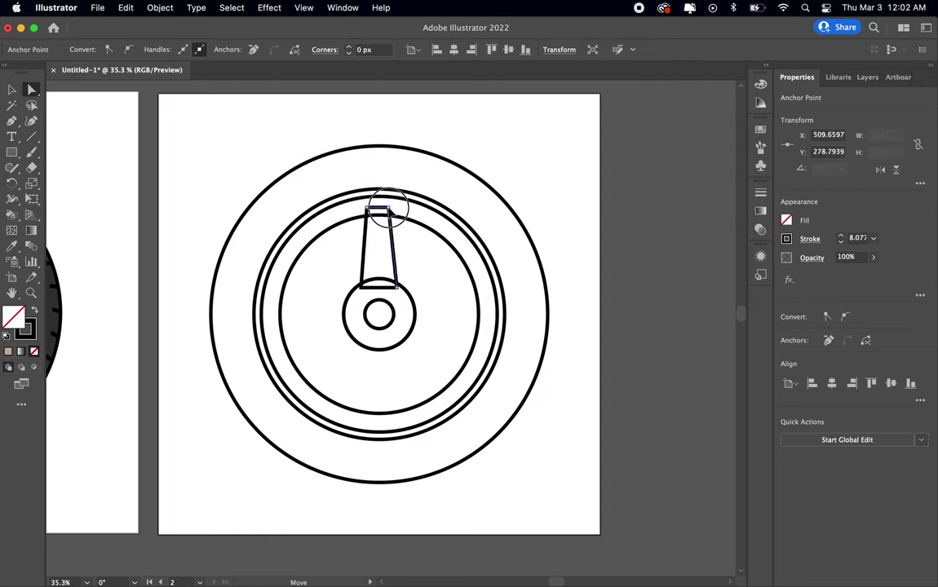
{"action": "left_click", "coordinate": [378, 246]}
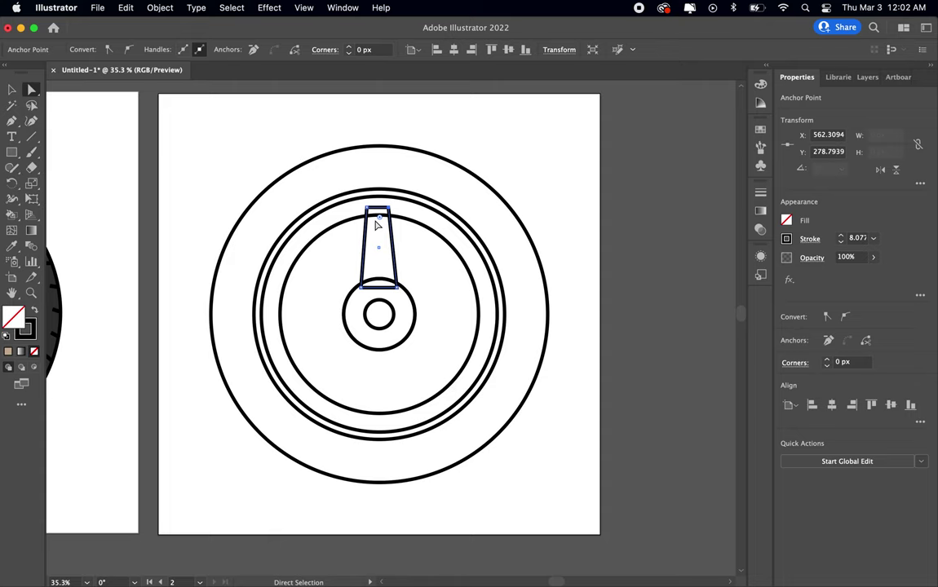
{"action": "left_click_drag", "start_coordinate": [379, 220], "coordinate": [377, 219]}
{"action": "left_click", "coordinate": [368, 212]}
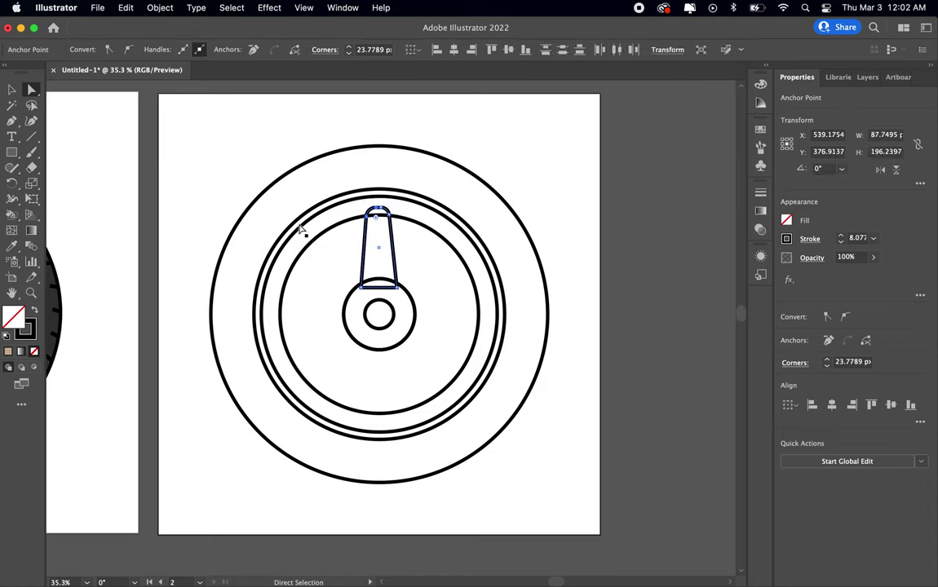
{"action": "left_click", "coordinate": [12, 90]}
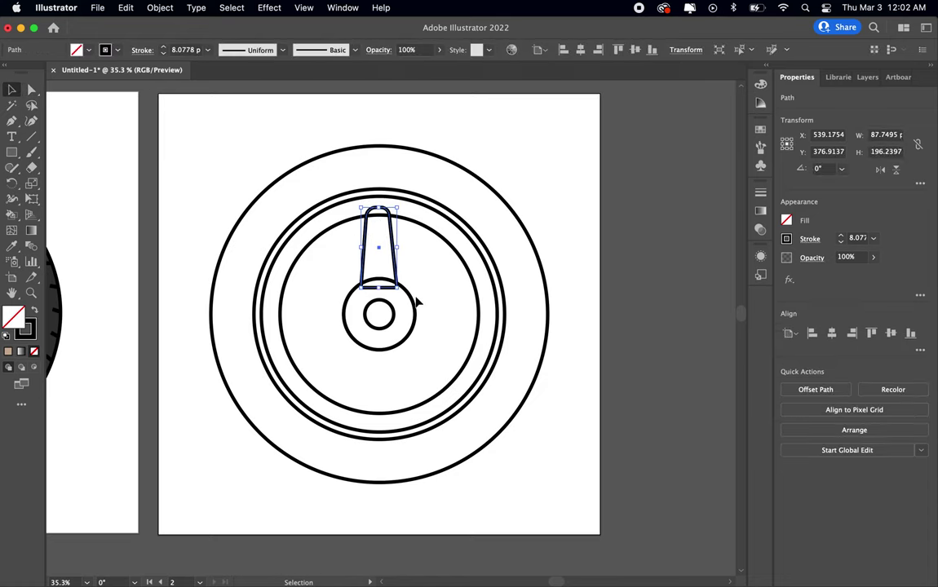
- Rotate-copy the spoke 360/5 (72°) around the hub centre, repeating it for five spokes
{"action": "left_click", "coordinate": [9, 185]}
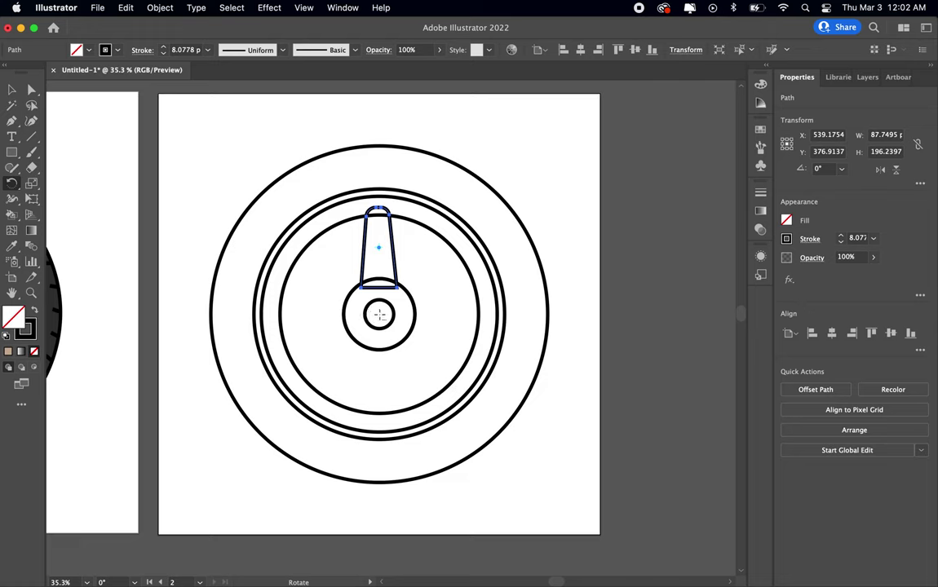
{"action": "left_click", "coordinate": [378, 315], "text": "alt"}
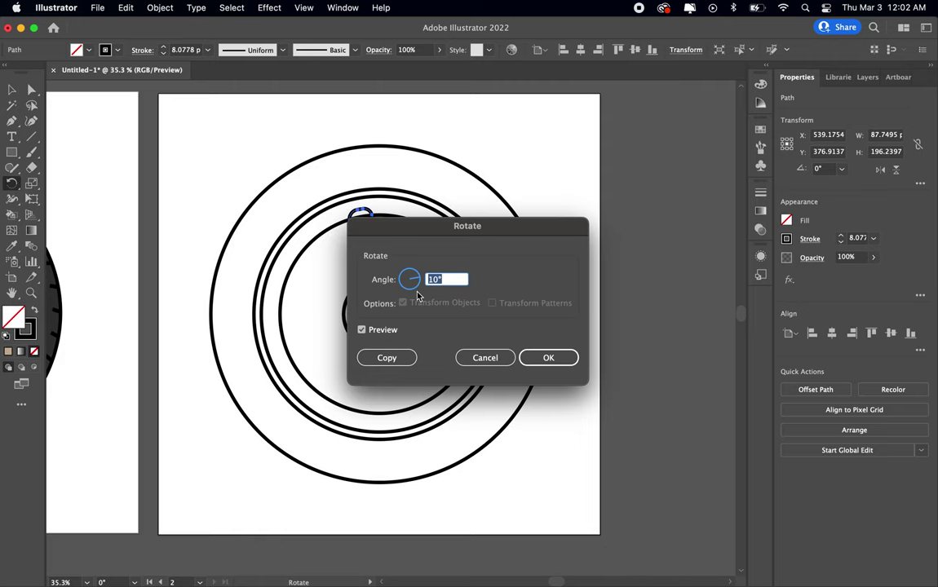
{"action": "type", "text": "360/5"}
{"action": "left_click", "coordinate": [400, 360]}
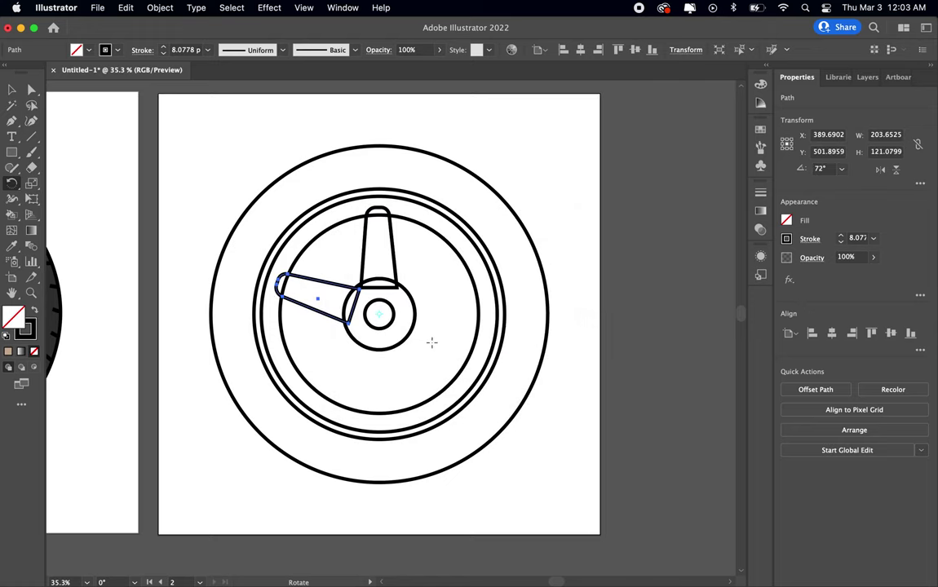
{"action": "key", "text": "super+d"}
{"action": "key", "text": "super+d"}
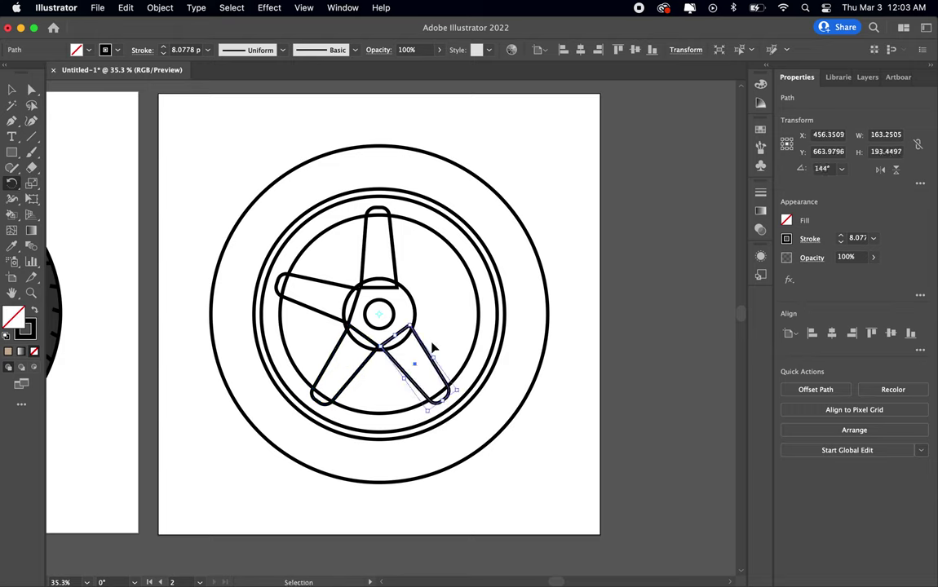
{"action": "key", "text": "super+d"}
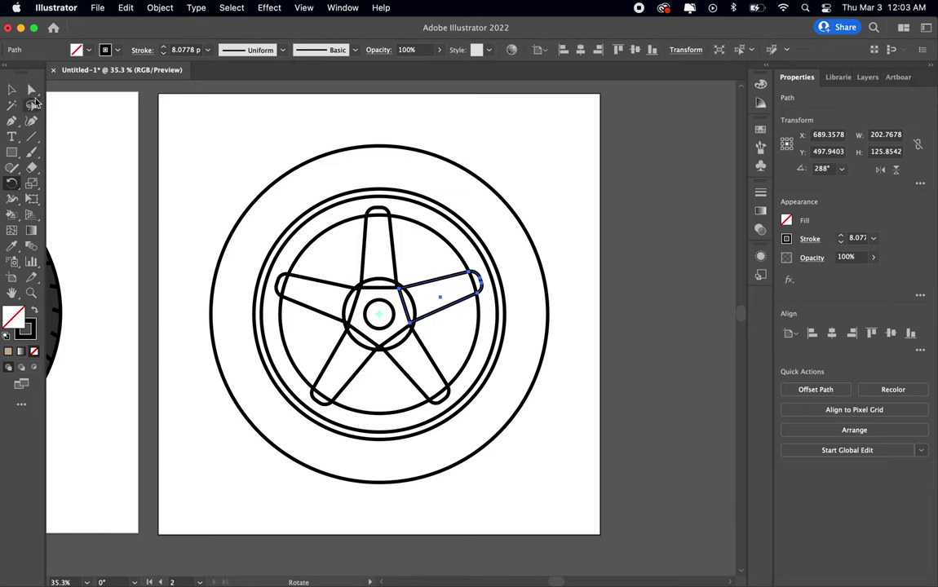
{"action": "key", "text": "v"}
{"action": "left_click", "coordinate": [249, 133]}
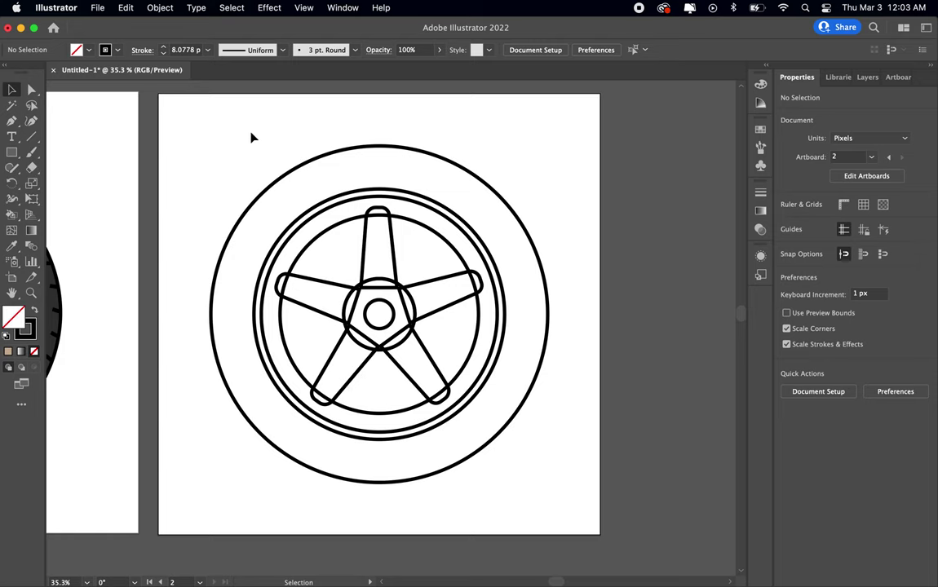
- Shift-select all five spokes and the hub ring
{"action": "left_click", "coordinate": [384, 232]}
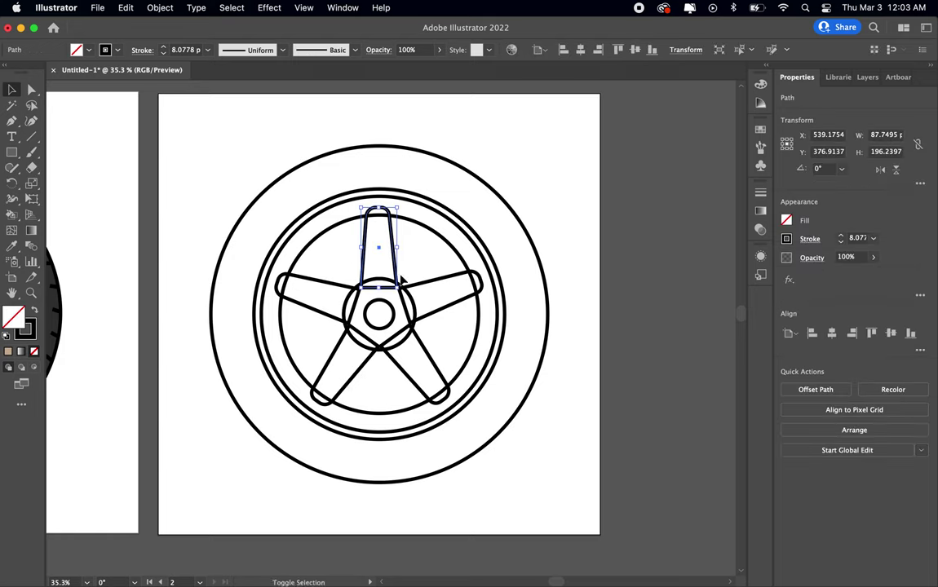
{"action": "left_click", "coordinate": [443, 287], "text": "shift"}
{"action": "left_click", "coordinate": [414, 359], "text": "shift"}
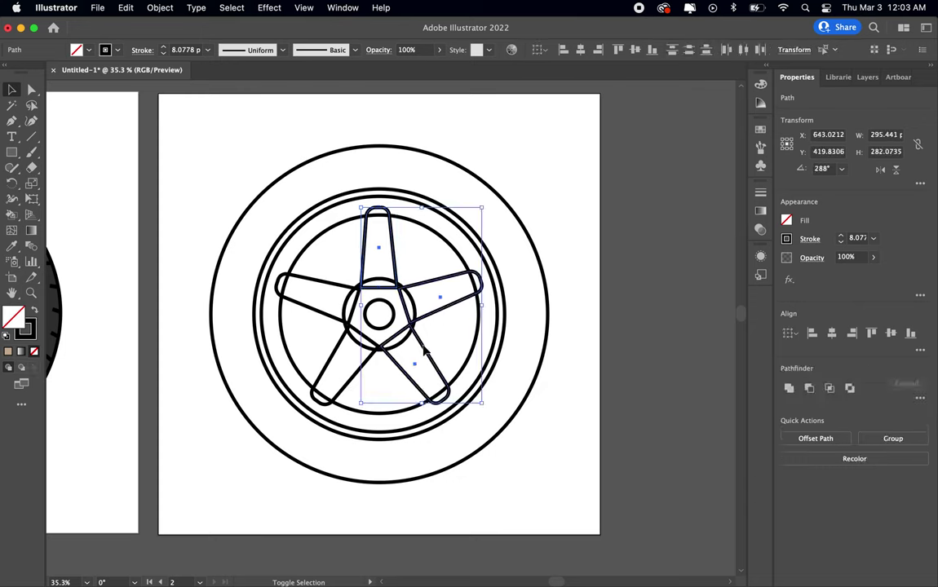
{"action": "left_click", "coordinate": [356, 380], "text": "shift"}
{"action": "left_click", "coordinate": [302, 308], "text": "shift"}
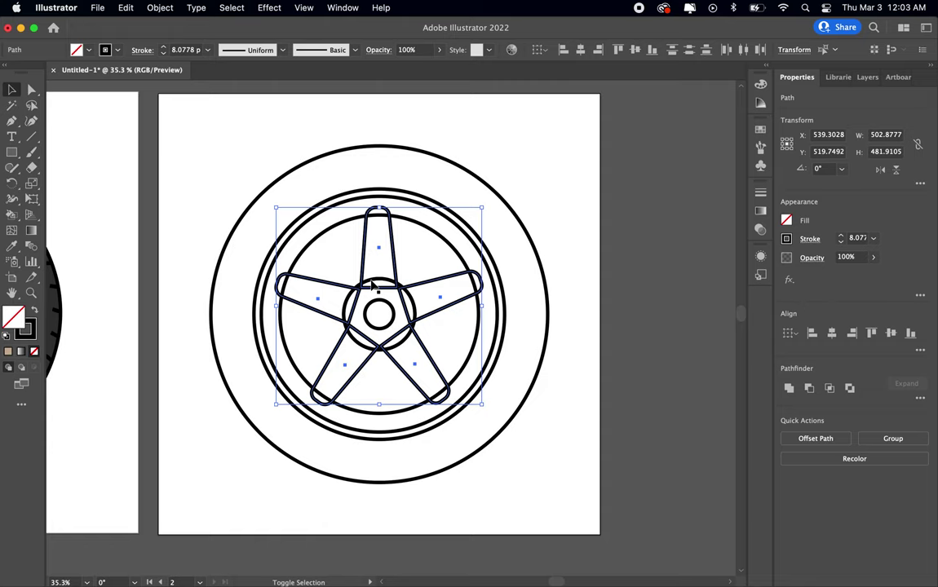
{"action": "left_click", "coordinate": [415, 308], "text": "shift"}
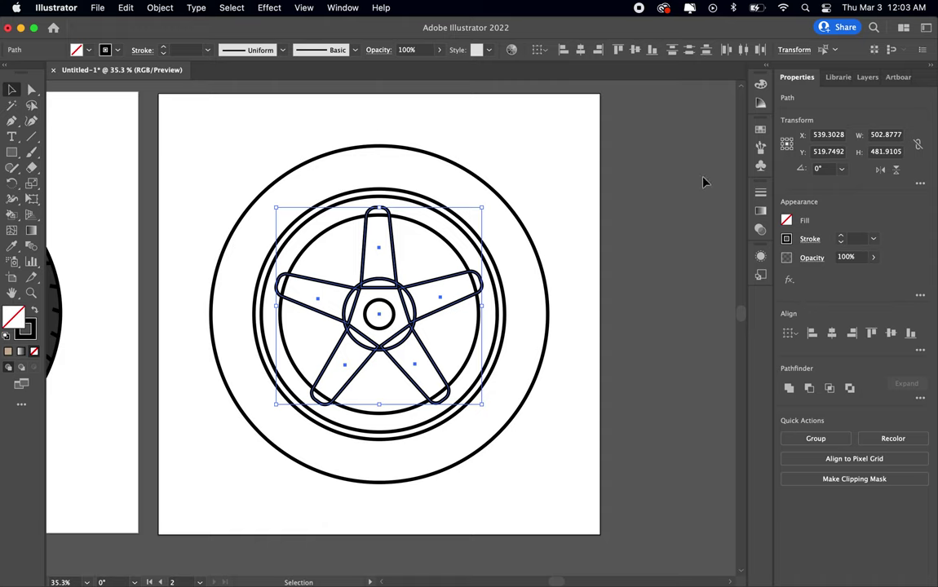
- Unite the spokes and hub ring into one star shape with Pathfinder
{"action": "left_click", "coordinate": [345, 8]}
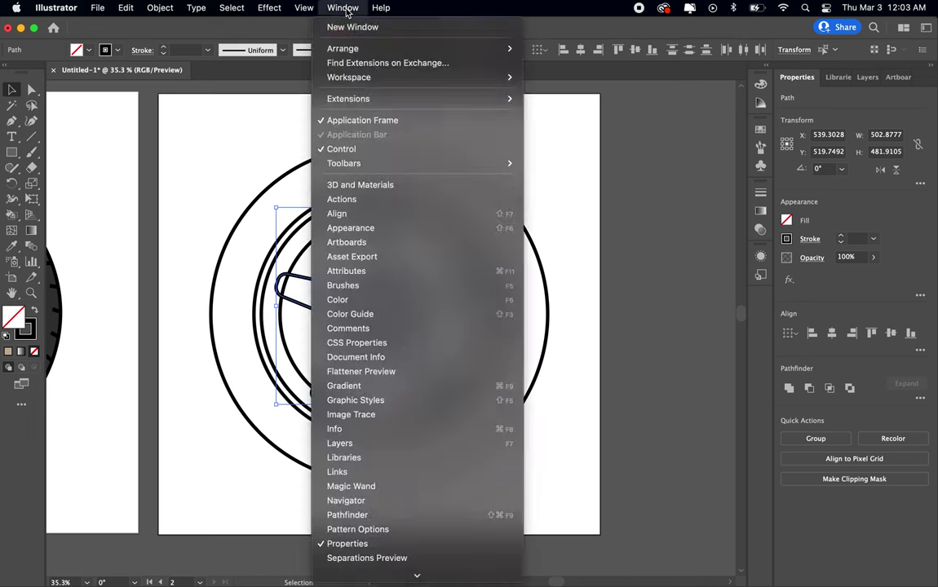
{"action": "scroll", "coordinate": [461, 360], "scroll_direction": "down", "scroll_amount": 5}
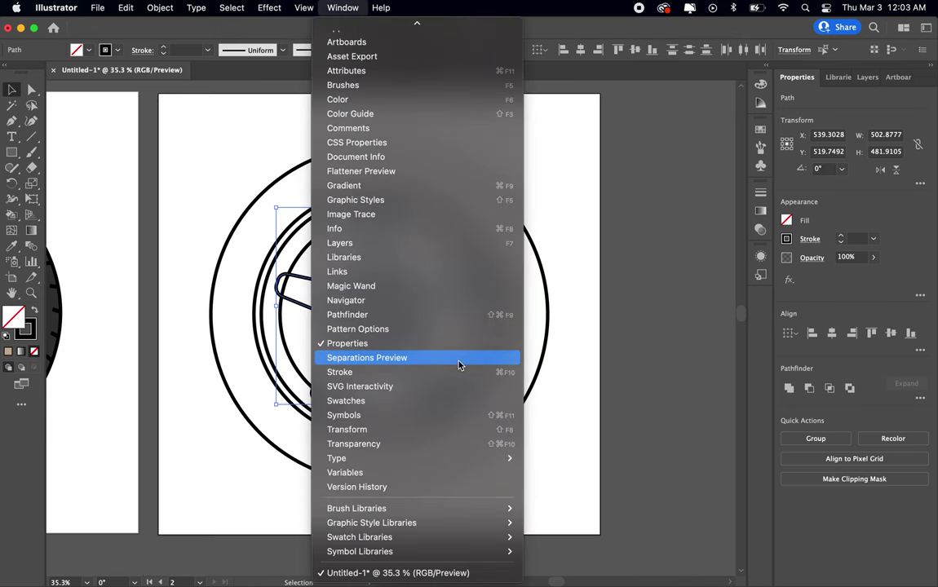
{"action": "left_click", "coordinate": [389, 318]}
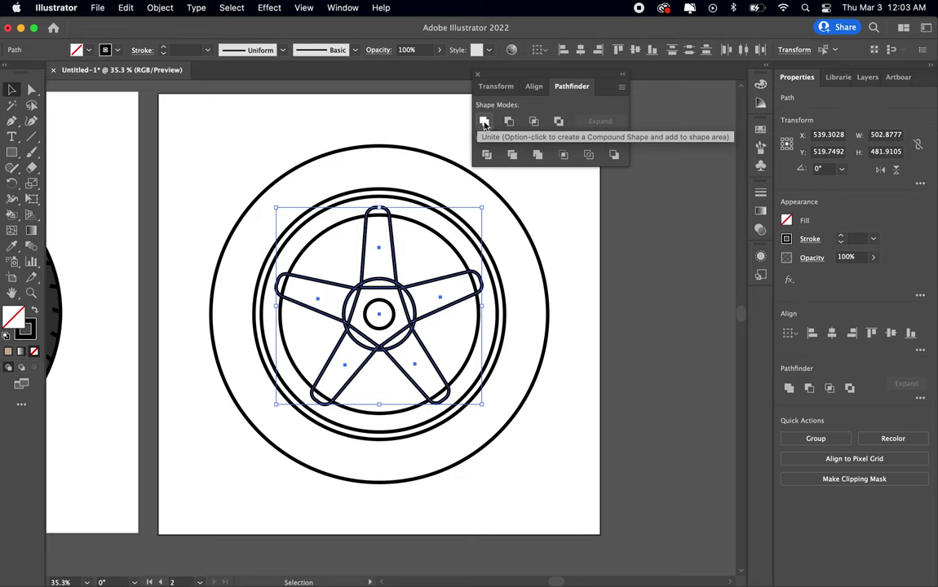
{"action": "left_click", "coordinate": [483, 123]}
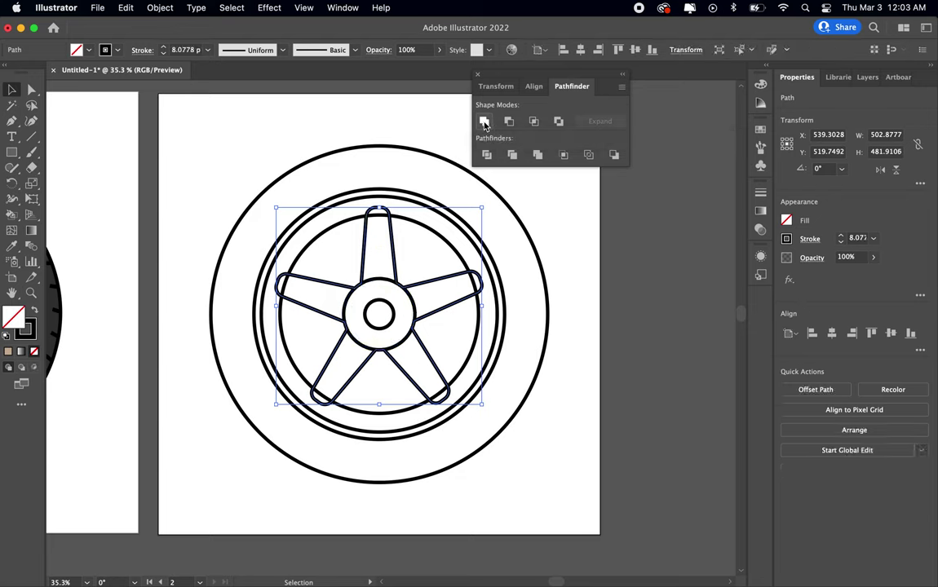
{"action": "key", "text": "super+z"}
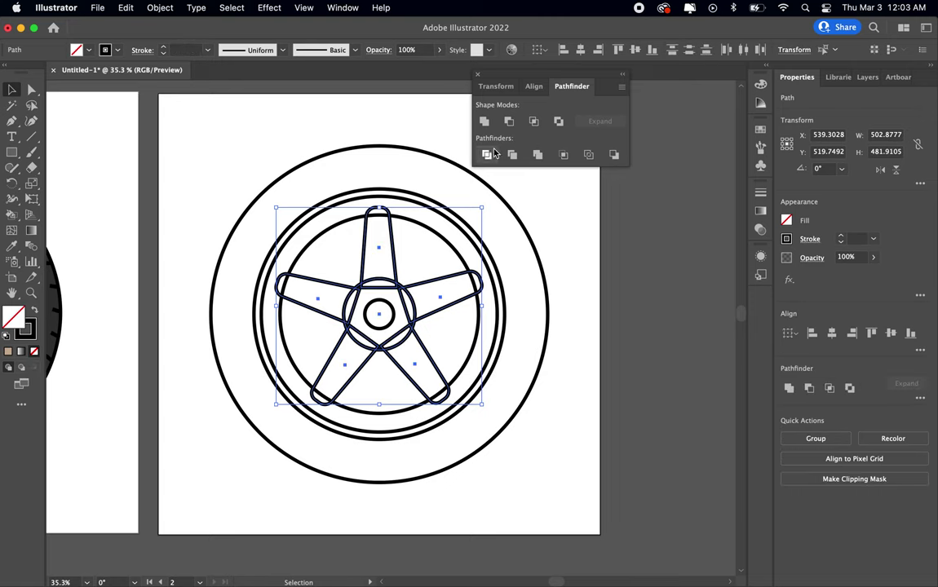
{"action": "left_click", "coordinate": [484, 123]}
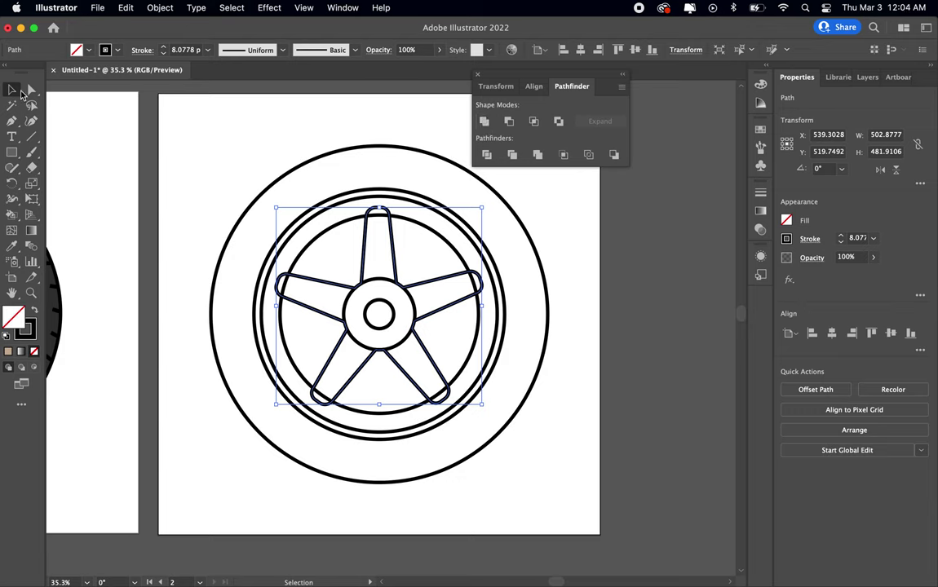
{"action": "left_click", "coordinate": [391, 241]}
{"action": "left_click", "coordinate": [365, 291]}
{"action": "left_click", "coordinate": [364, 293]}
{"action": "left_click", "coordinate": [346, 249]}
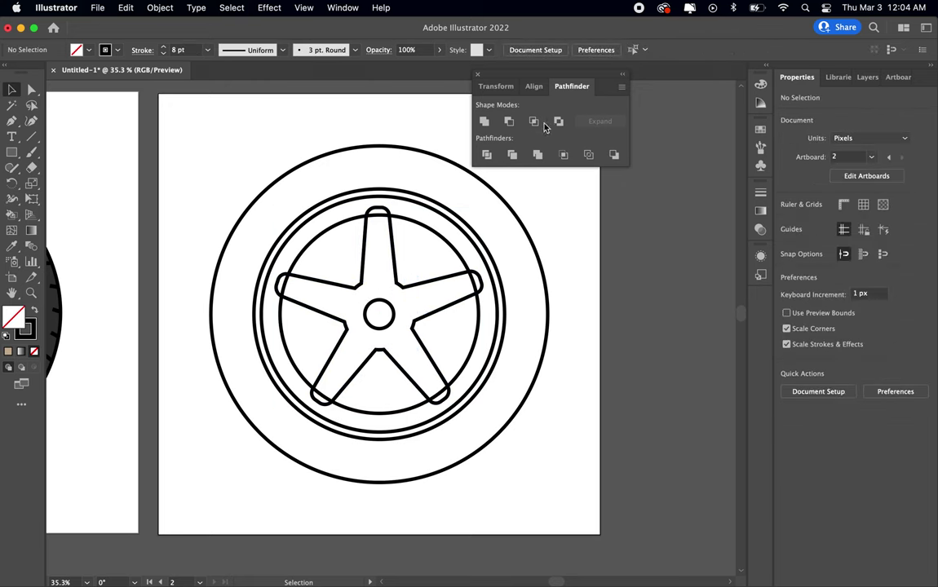
- Round the star's inner corners on the left, right and lower-right between spokes
{"action": "left_click", "coordinate": [477, 78]}
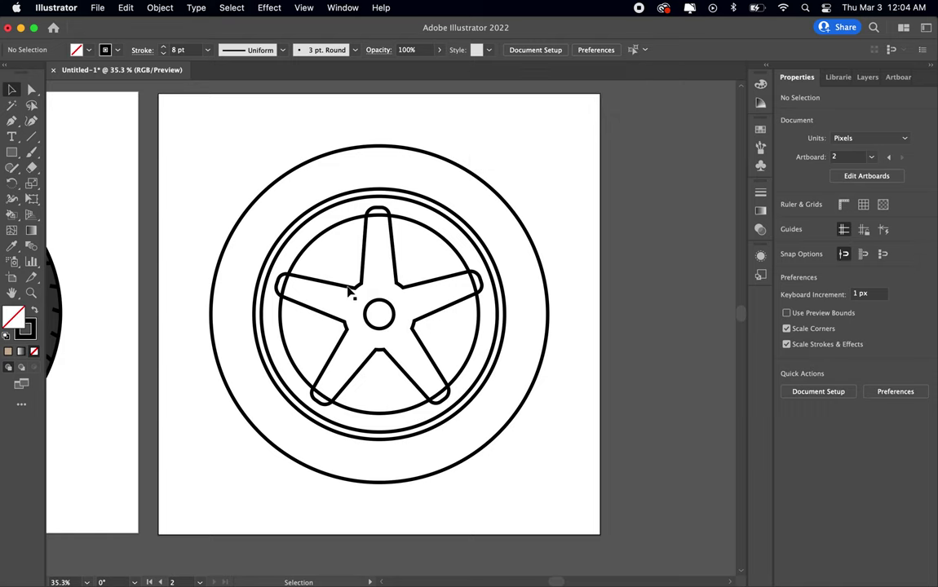
{"action": "left_click", "coordinate": [32, 90]}
{"action": "left_click", "coordinate": [359, 291]}
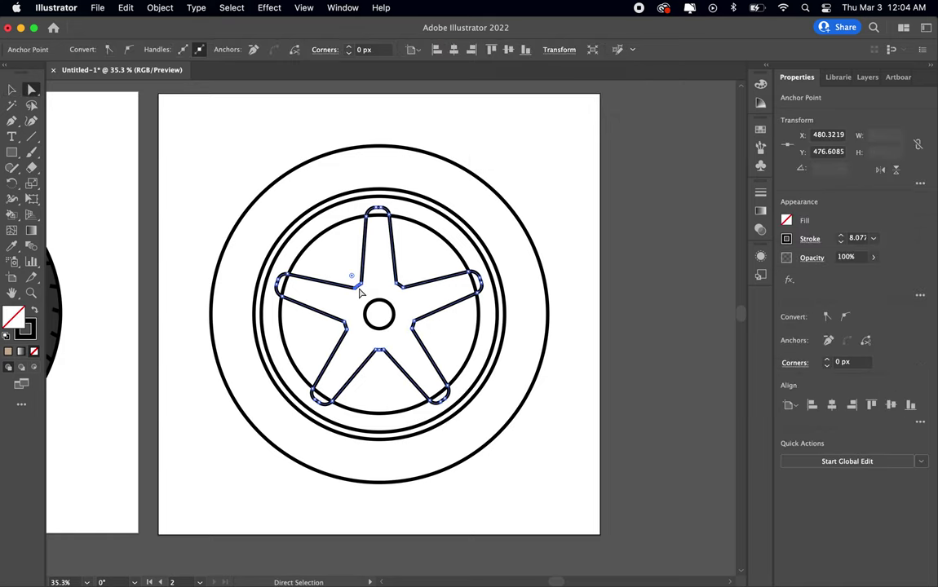
{"action": "mouse_move", "coordinate": [351, 270]}
{"action": "left_mouse_down"}
{"action": "mouse_move", "coordinate": [335, 255]}
{"action": "mouse_move", "coordinate": [365, 287]}
{"action": "mouse_move", "coordinate": [360, 274]}
{"action": "left_mouse_up"}
{"action": "left_click", "coordinate": [350, 263]}
{"action": "mouse_move", "coordinate": [350, 276]}
{"action": "left_mouse_down"}
{"action": "mouse_move", "coordinate": [349, 286]}
{"action": "mouse_move", "coordinate": [360, 276]}
{"action": "mouse_move", "coordinate": [342, 272]}
{"action": "left_mouse_up"}
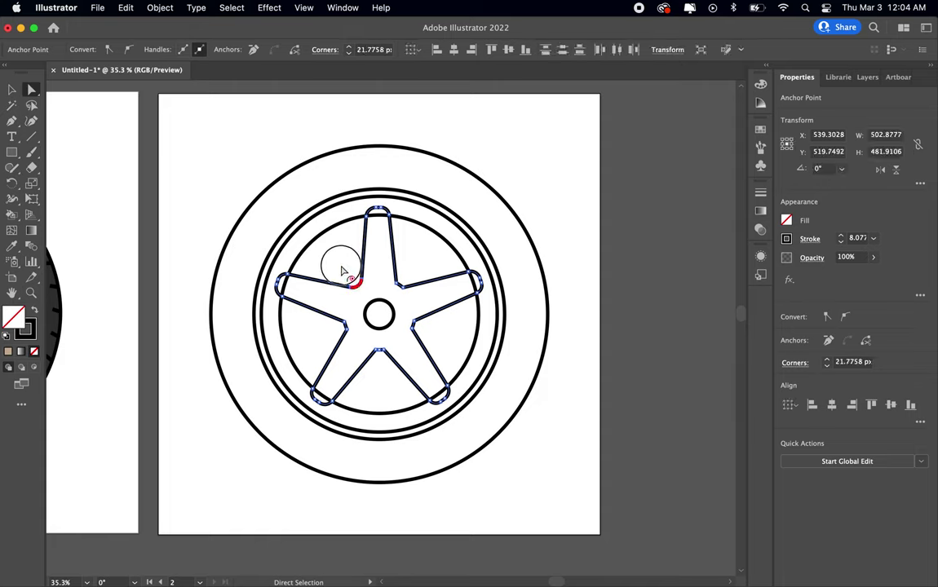
{"action": "left_click", "coordinate": [403, 279]}
{"action": "left_click_drag", "start_coordinate": [408, 279], "coordinate": [409, 281]}
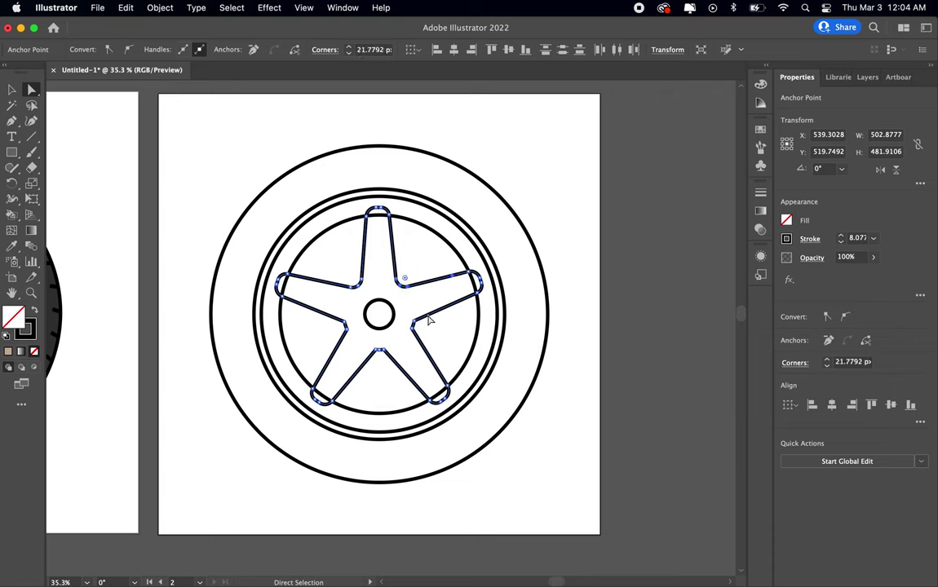
{"action": "left_click", "coordinate": [414, 325]}
{"action": "mouse_move", "coordinate": [418, 325]}
{"action": "left_mouse_down"}
{"action": "mouse_move", "coordinate": [429, 339]}
{"action": "mouse_move", "coordinate": [442, 337]}
{"action": "mouse_move", "coordinate": [435, 345]}
{"action": "mouse_move", "coordinate": [420, 330]}
{"action": "left_mouse_up"}
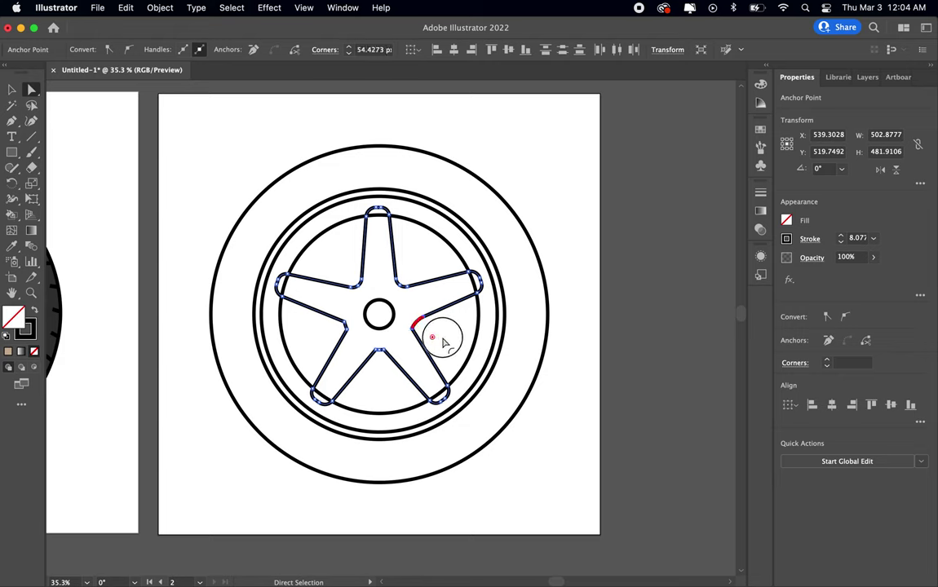
- Round the bottom, left and right inner corners of the star to match
{"action": "left_click", "coordinate": [380, 351]}
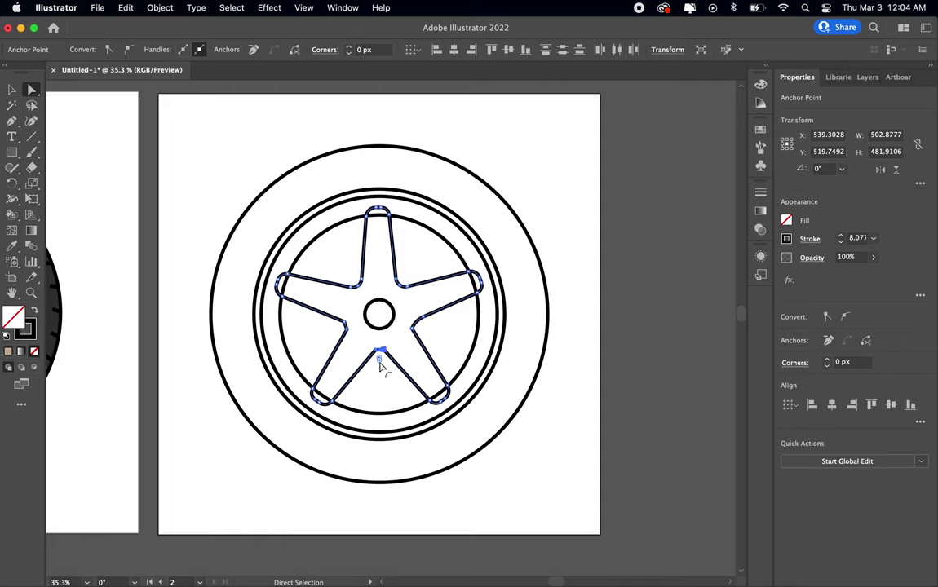
{"action": "left_click_drag", "start_coordinate": [380, 360], "coordinate": [380, 377]}
{"action": "left_click", "coordinate": [341, 330]}
{"action": "left_click_drag", "start_coordinate": [337, 329], "coordinate": [315, 340]}
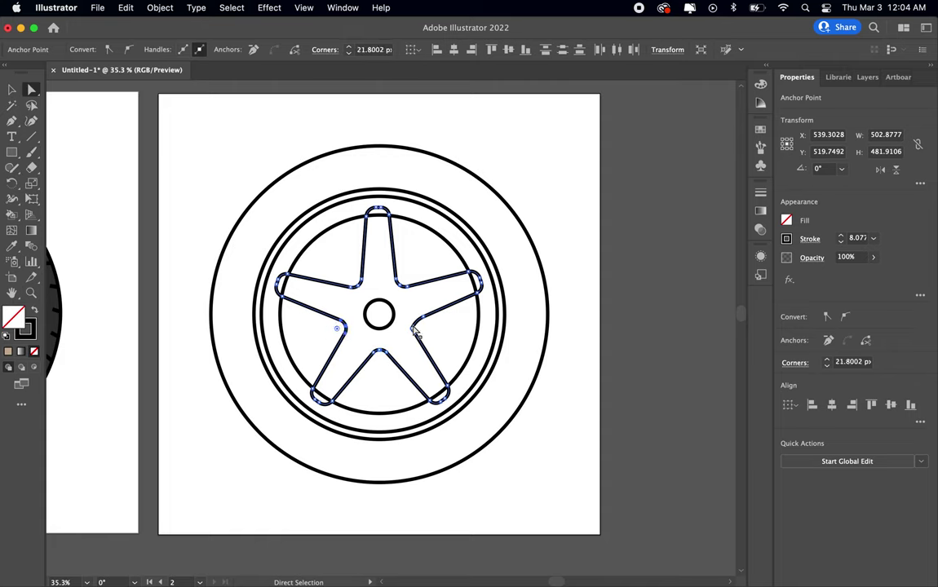
{"action": "left_click", "coordinate": [415, 329]}
{"action": "mouse_move", "coordinate": [430, 336]}
{"action": "left_mouse_down"}
{"action": "mouse_move", "coordinate": [450, 345]}
{"action": "mouse_move", "coordinate": [419, 315]}
{"action": "mouse_move", "coordinate": [446, 356]}
{"action": "mouse_move", "coordinate": [421, 324]}
{"action": "left_mouse_up"}
- Adjust the rounding on the remaining inner corners, ending near 19–22 px
{"action": "key", "text": "v"}
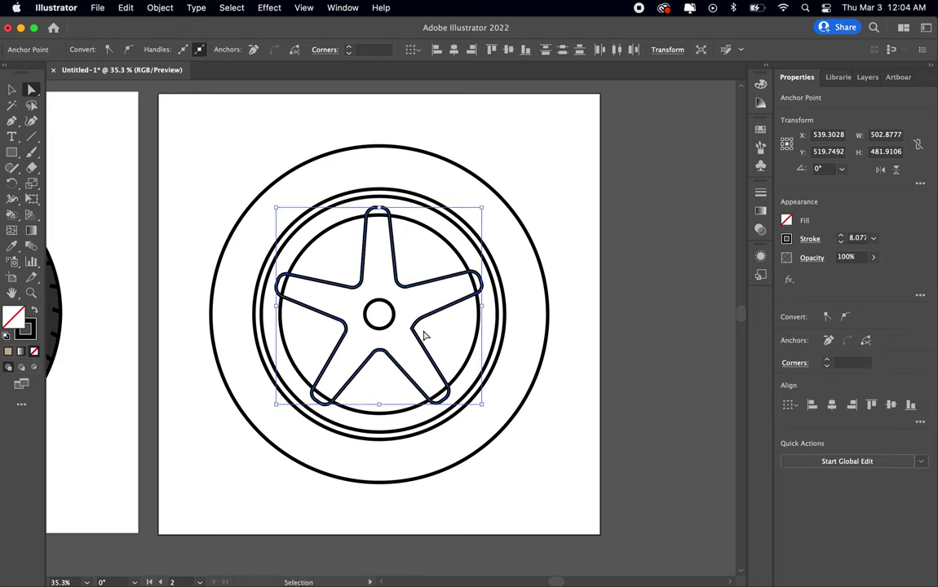
{"action": "key", "text": "super"}
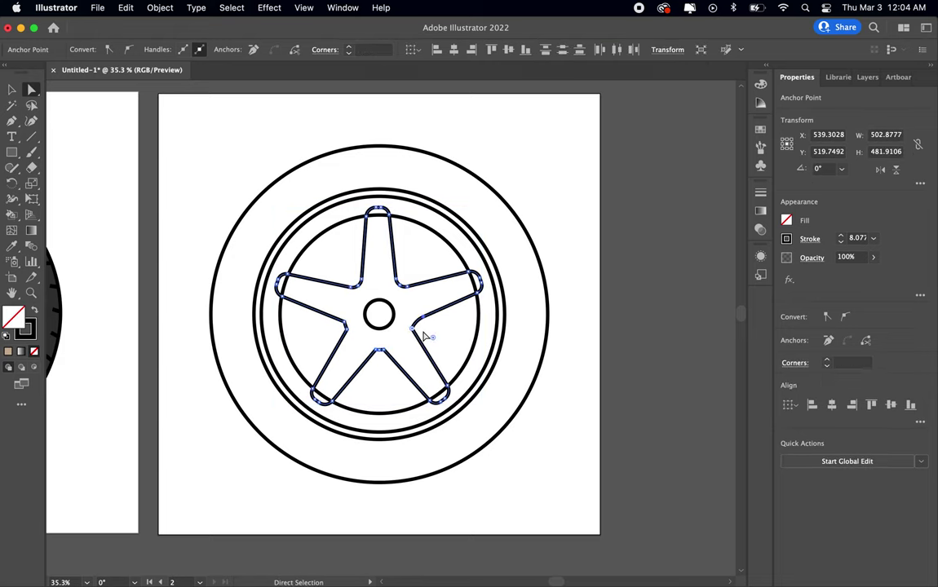
{"action": "key", "text": "super"}
{"action": "key", "text": "super"}
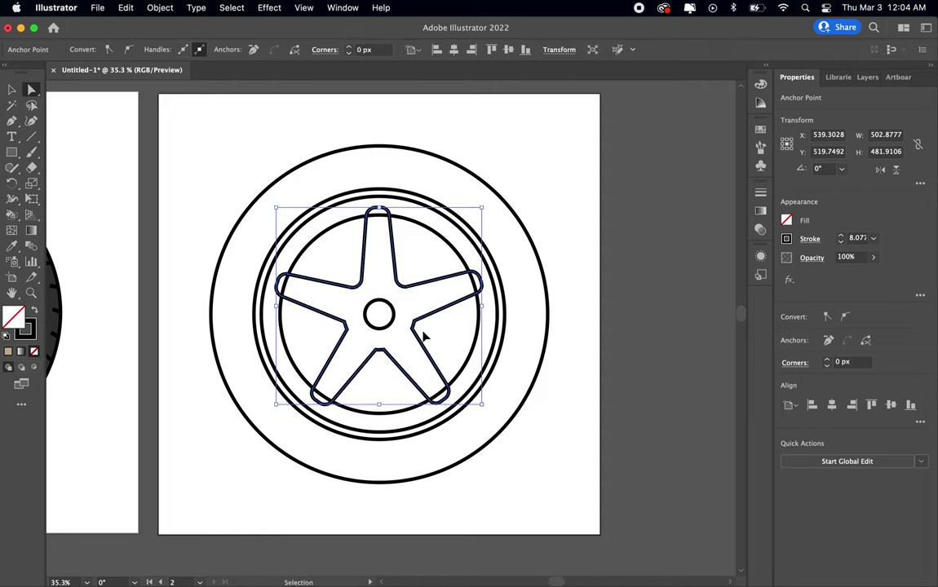
{"action": "left_click", "coordinate": [406, 277]}
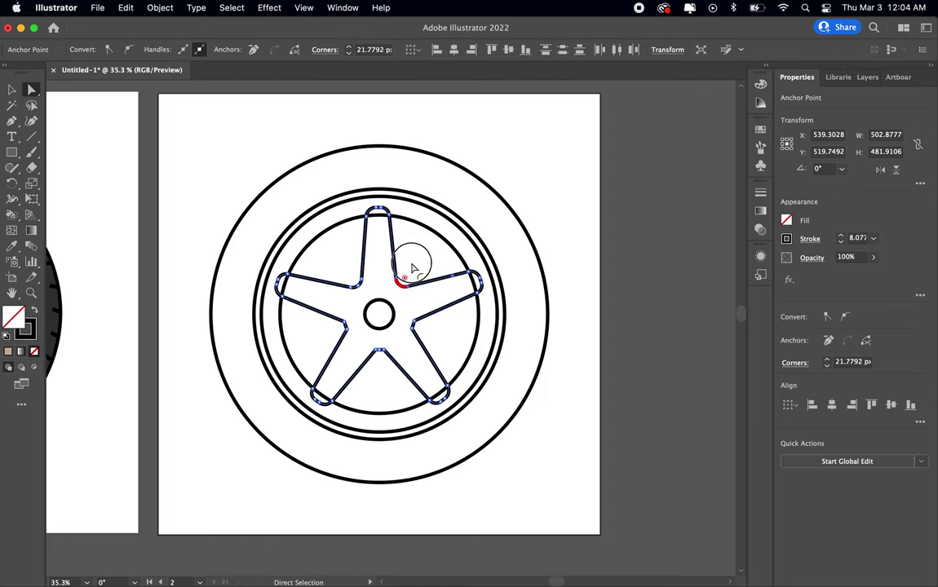
{"action": "left_click_drag", "start_coordinate": [406, 304], "coordinate": [376, 359]}
{"action": "left_click_drag", "start_coordinate": [306, 292], "coordinate": [337, 328]}
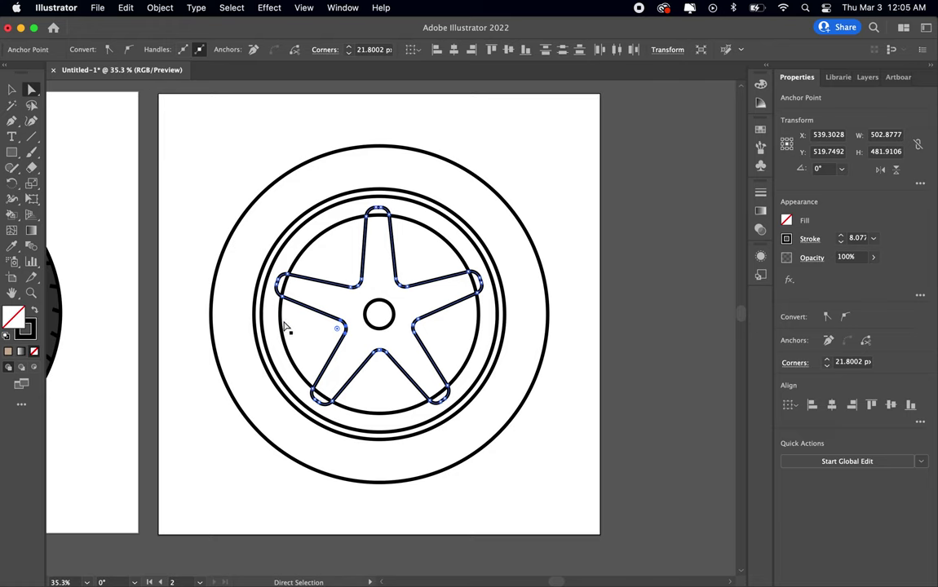
{"action": "left_click", "coordinate": [12, 92]}
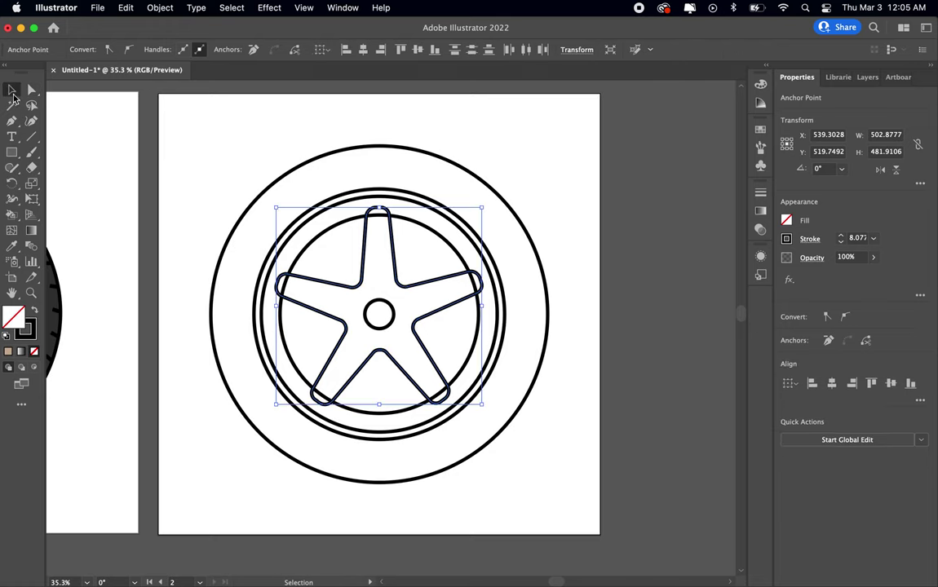
- Shrink the small centre circle slightly by a corner handle
{"action": "left_click", "coordinate": [510, 159]}
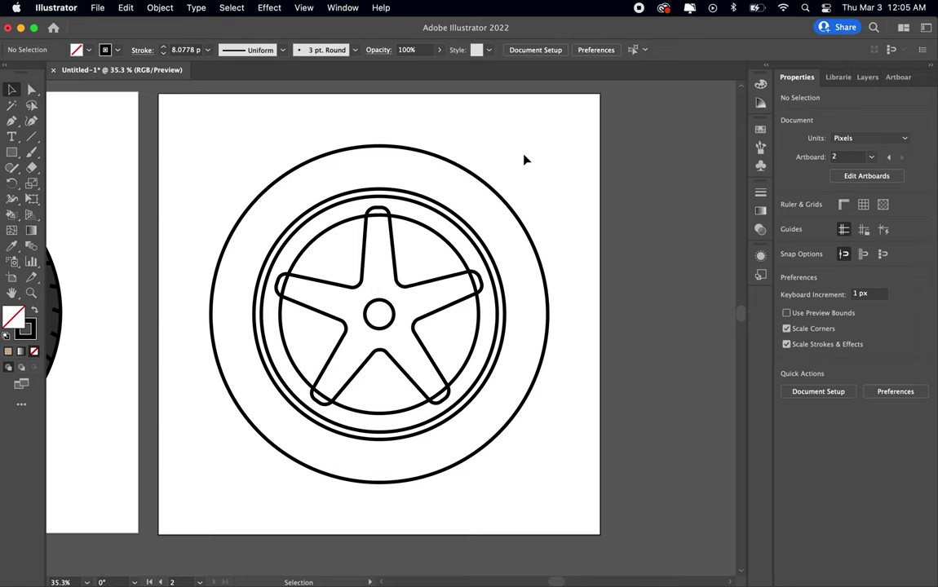
{"action": "left_click", "coordinate": [393, 314]}
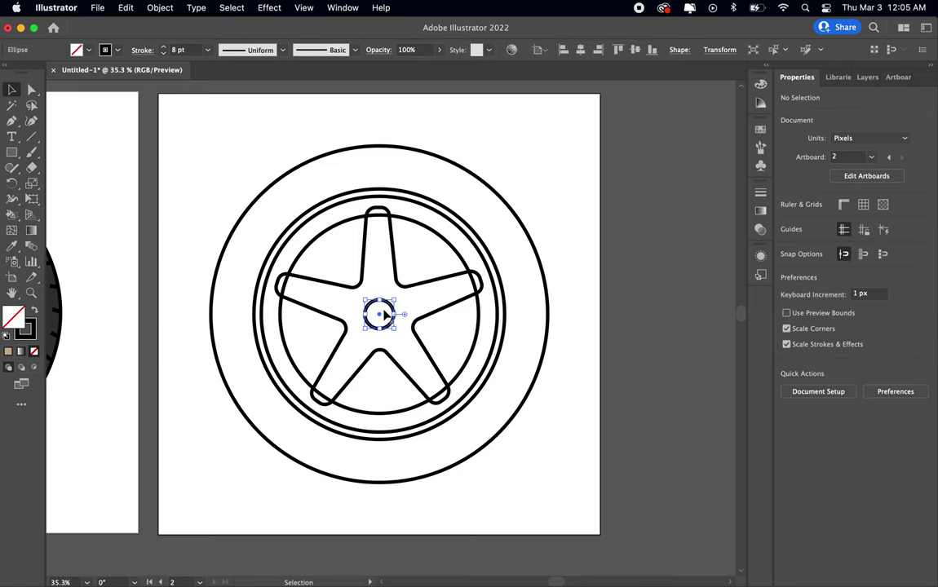
{"action": "left_click_drag", "start_coordinate": [397, 300], "coordinate": [390, 303]}
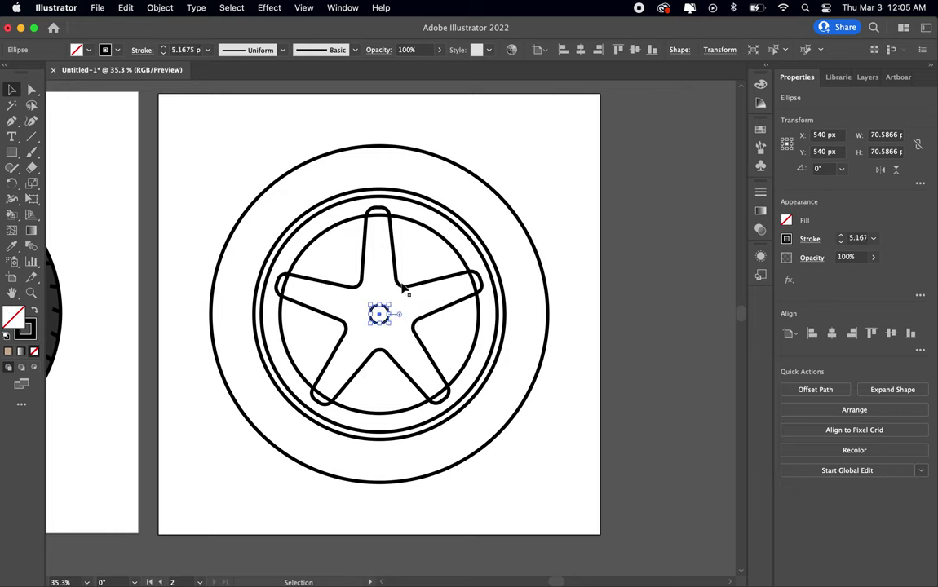
{"action": "left_click", "coordinate": [501, 183]}
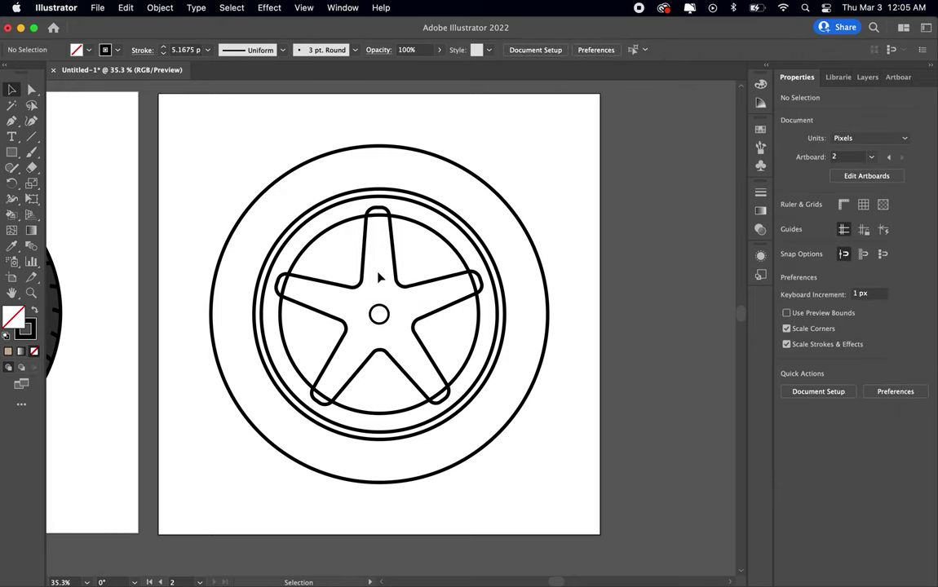
- Set the centre circle's stroke weight to 8 pt
{"action": "left_click", "coordinate": [379, 310]}
{"action": "left_click", "coordinate": [841, 238]}
{"action": "left_click", "coordinate": [841, 238]}
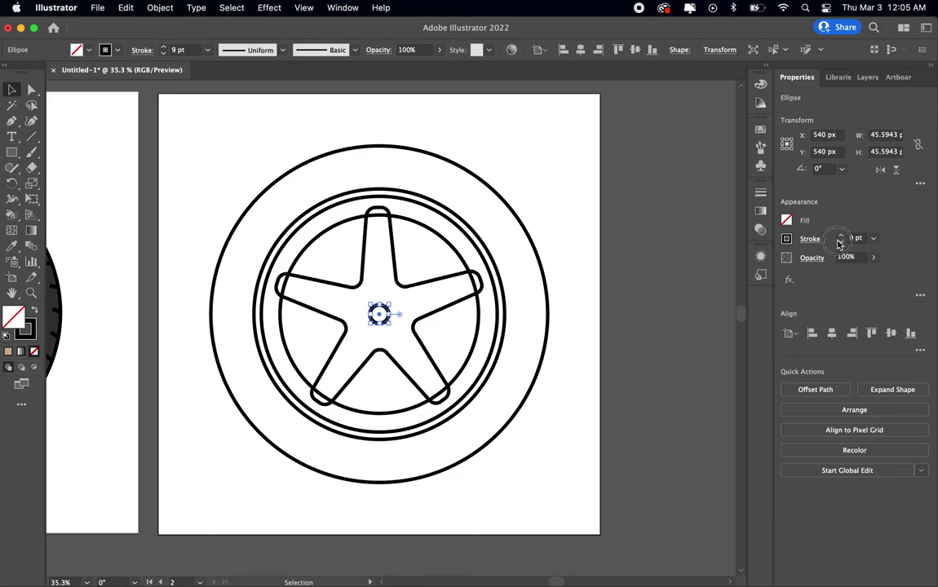
{"action": "left_click", "coordinate": [561, 213]}
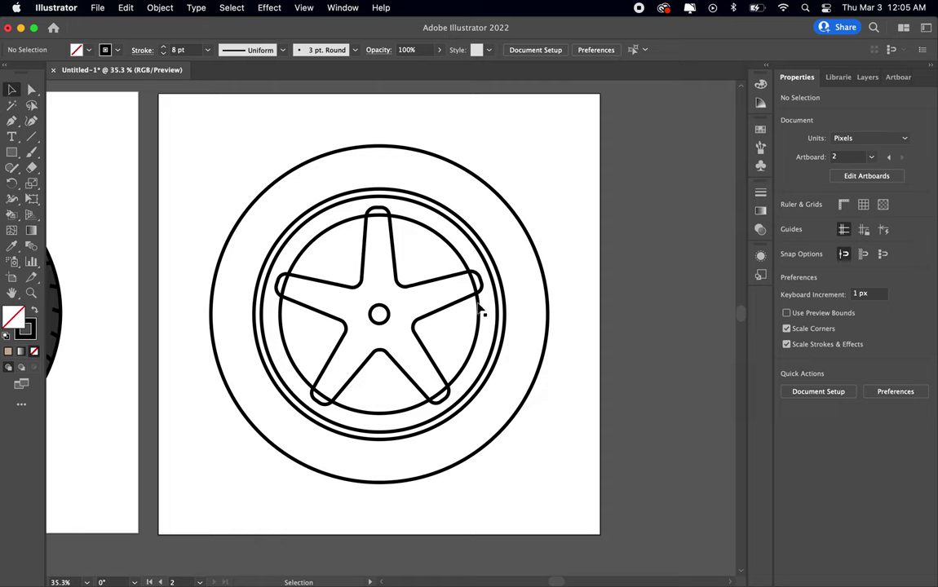
{"action": "left_click", "coordinate": [12, 215]}
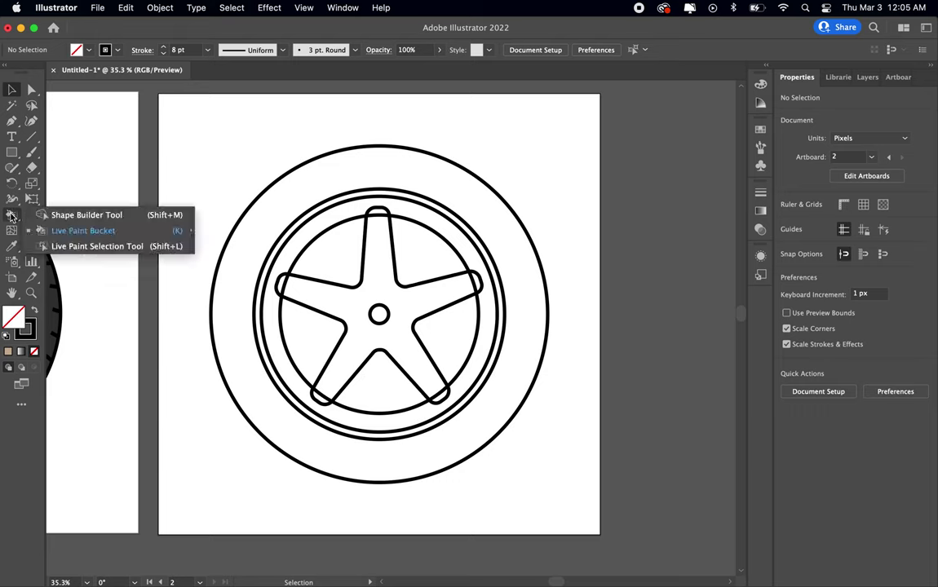
- Select the star spoke path together with the inner rim circle
{"action": "left_click", "coordinate": [52, 216]}
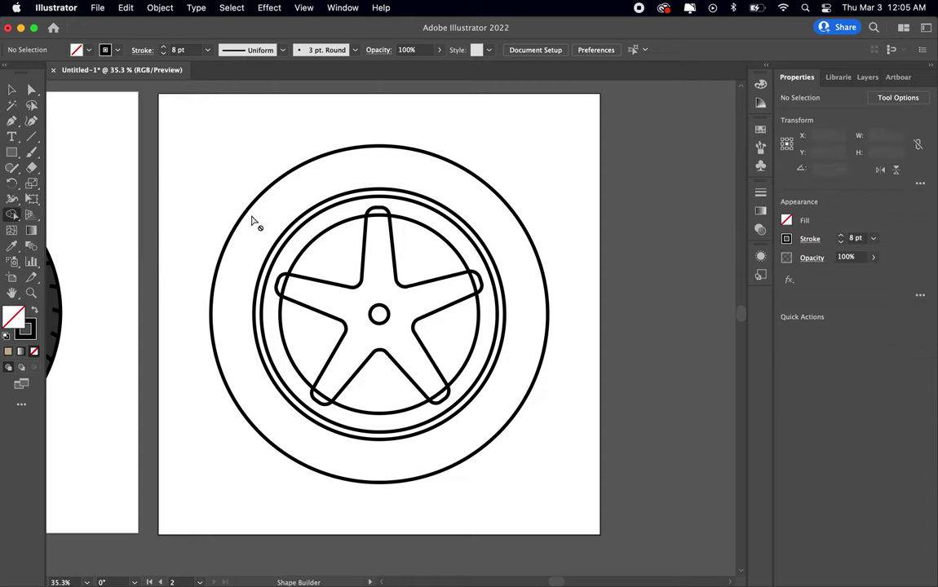
{"action": "left_click", "coordinate": [13, 89]}
{"action": "left_click", "coordinate": [366, 252]}
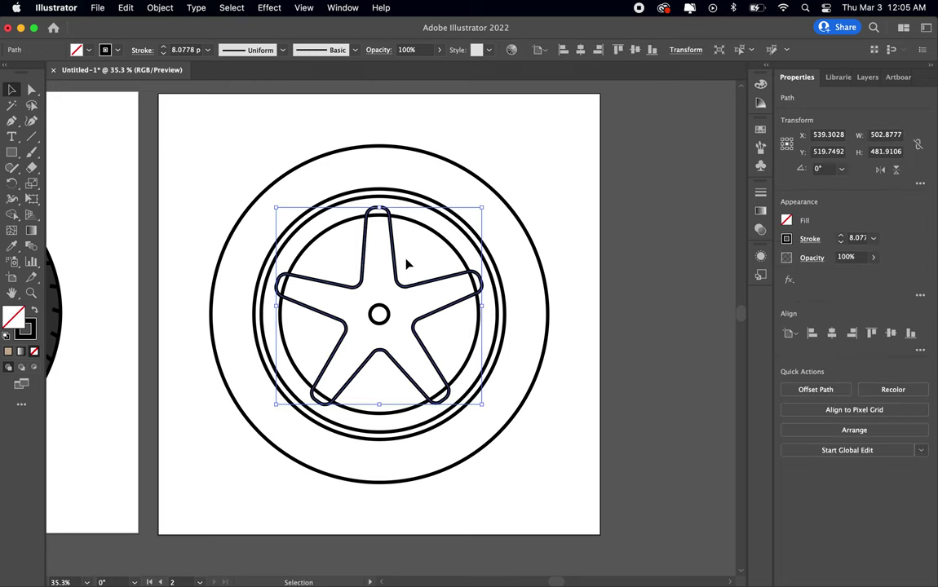
{"action": "key", "text": "shift"}
{"action": "left_click", "coordinate": [436, 238], "text": "shift"}
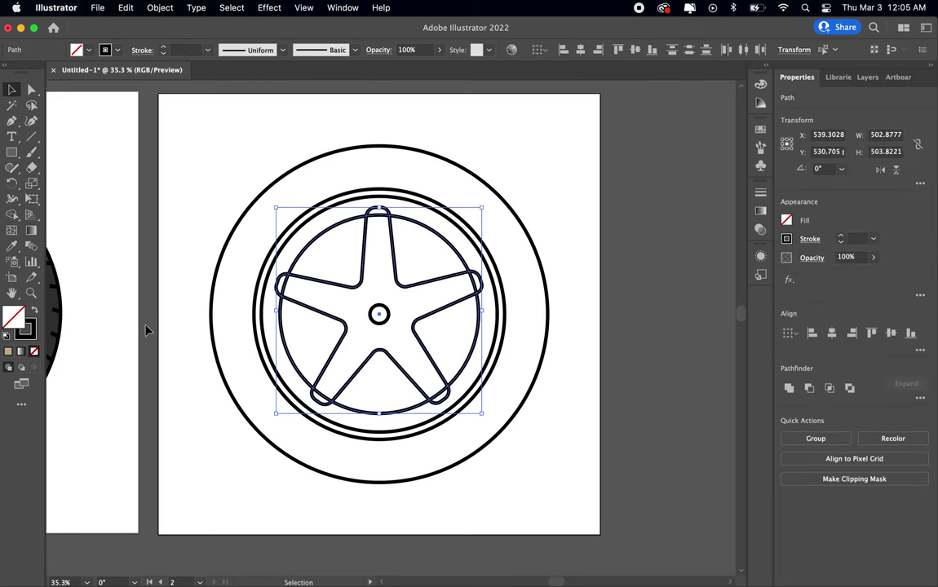
- Merge the rim regions into the spoke tips with Shape Builder, undoing an accidental deletion
{"action": "left_click", "coordinate": [17, 214]}
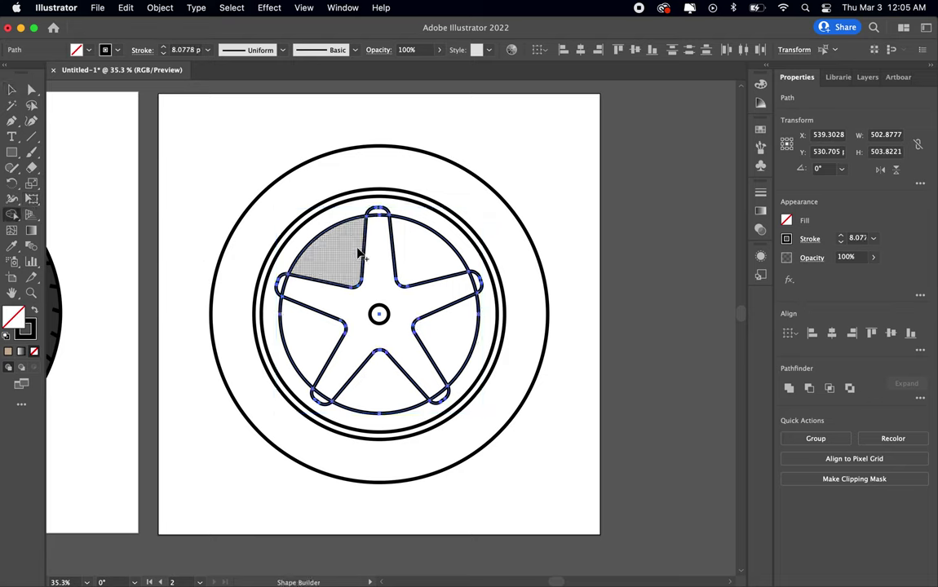
{"action": "left_click_drag", "start_coordinate": [359, 255], "coordinate": [387, 219]}
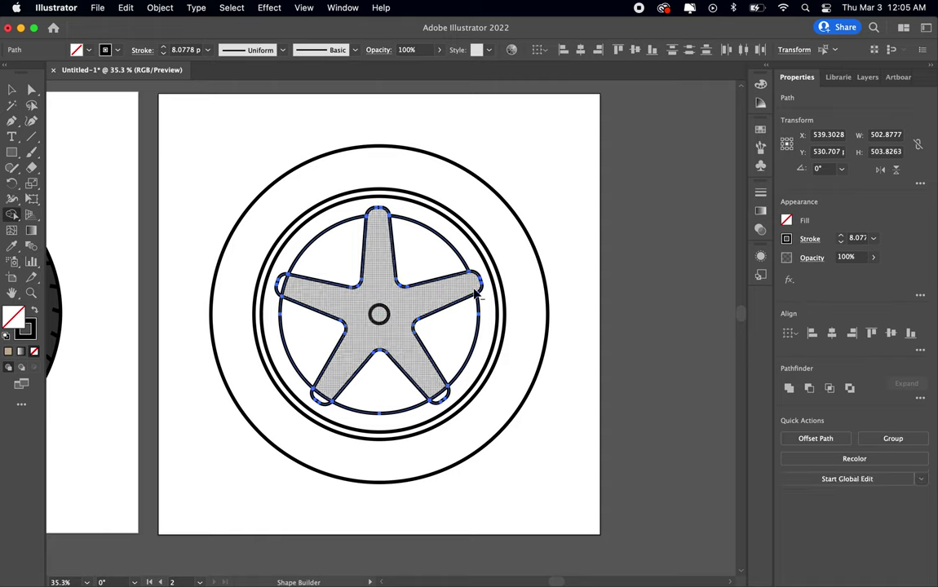
{"action": "left_click", "coordinate": [400, 350], "text": "alt"}
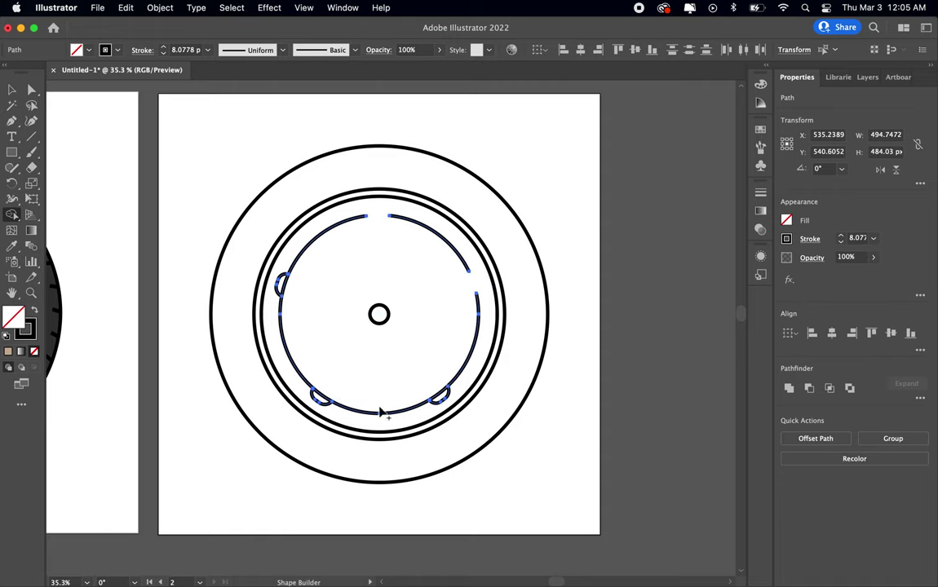
{"action": "key", "text": "super+z"}
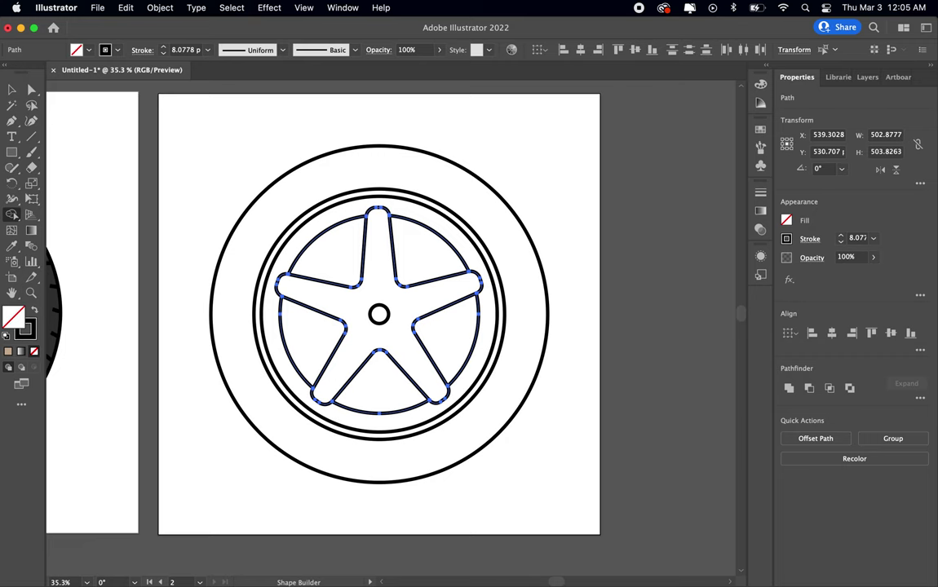
{"action": "left_click", "coordinate": [12, 89]}
{"action": "key", "text": "shift+super+a"}
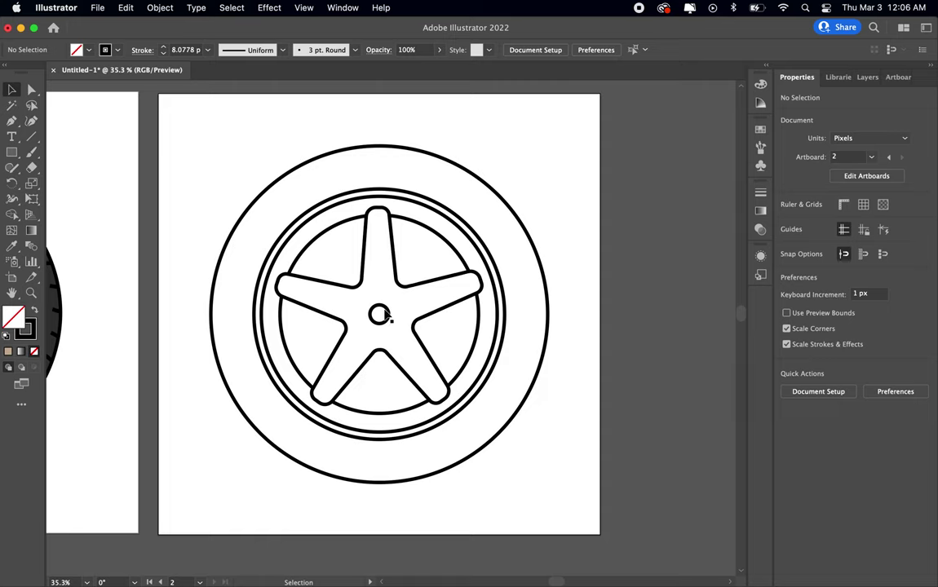
- Scale a copy of the centre circle into a hub ring about 136 px wide with an 8 pt stroke
{"action": "left_click", "coordinate": [378, 313]}
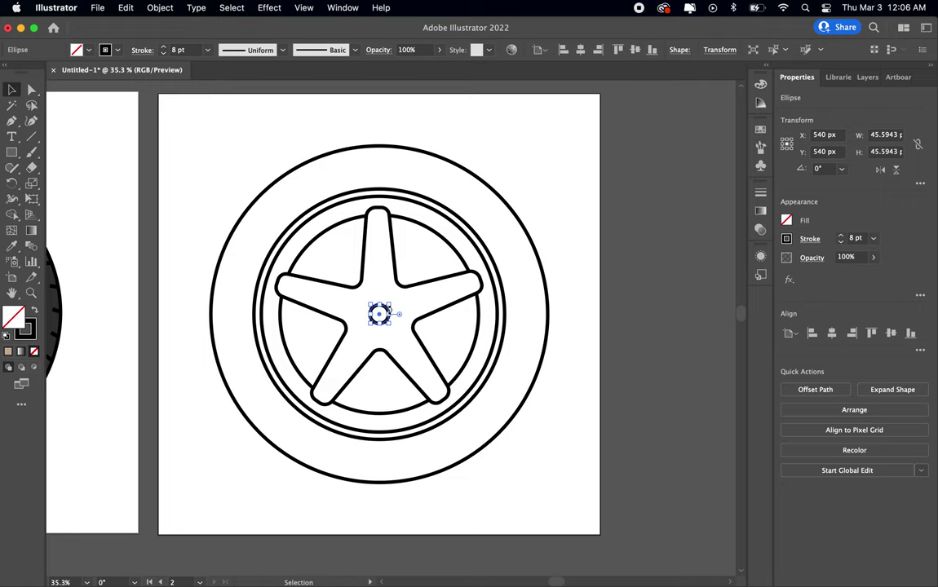
{"action": "left_click_drag", "start_coordinate": [388, 305], "coordinate": [422, 278]}
{"action": "left_click", "coordinate": [852, 239]}
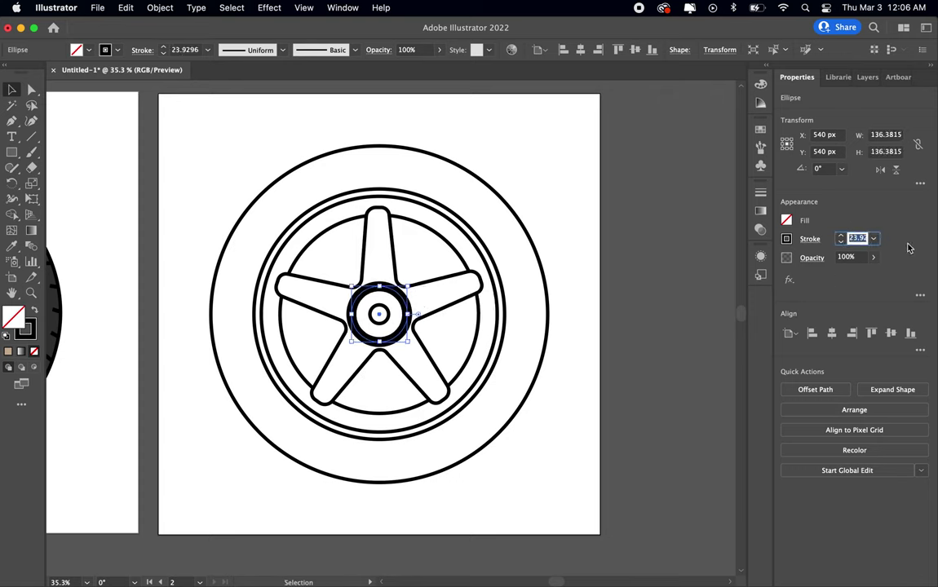
{"action": "type", "text": "8"}
{"action": "key", "text": "Return"}
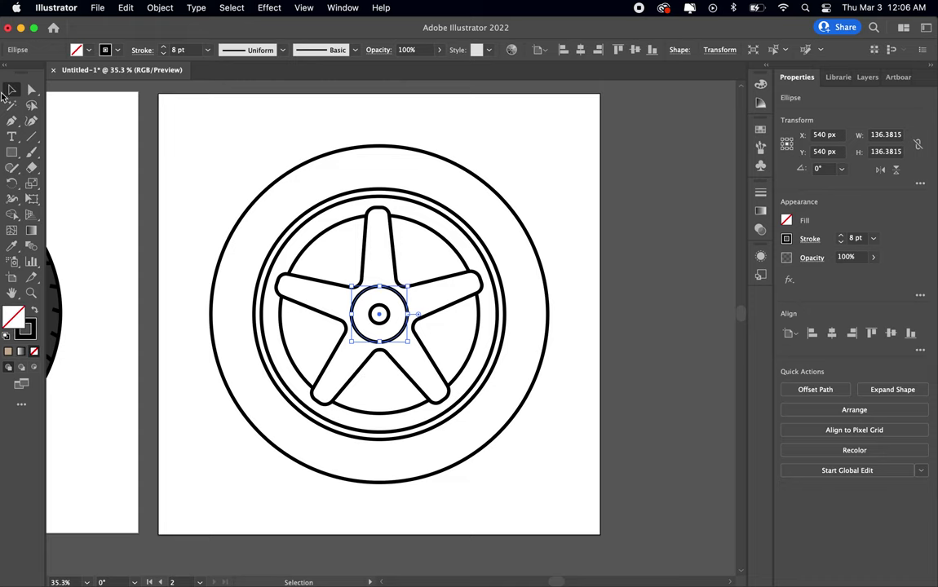
{"action": "left_click", "coordinate": [196, 157]}
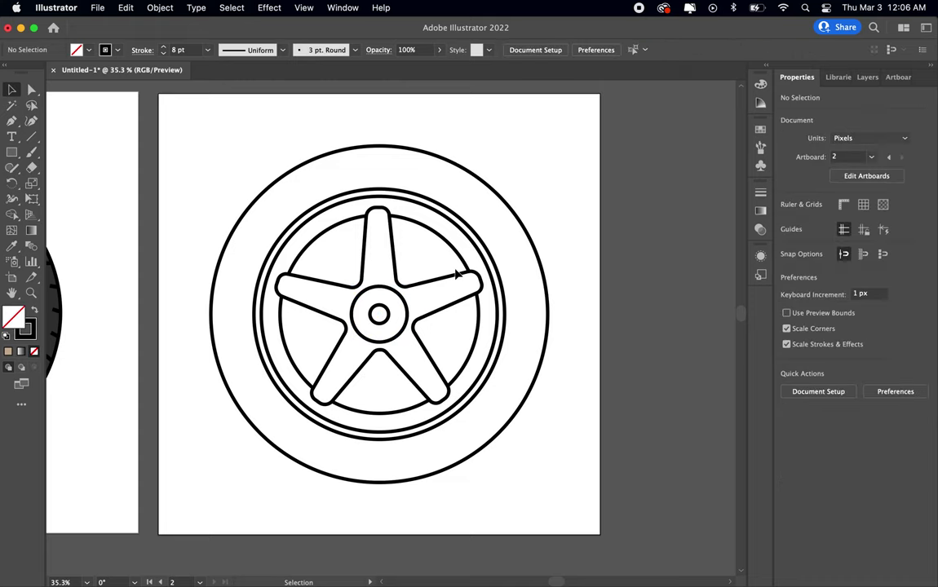
{"action": "scroll", "coordinate": [437, 300], "scroll_direction": "up", "scroll_amount": 5}
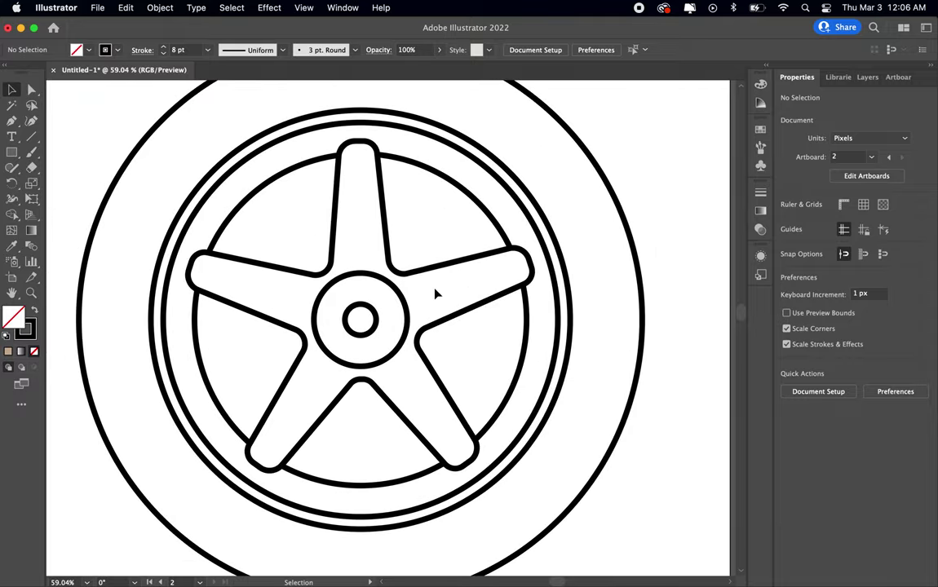
- Shrink the inner circle into a small bolt and place it on the hub's upper left
{"action": "scroll", "coordinate": [436, 294], "scroll_direction": "up", "scroll_amount": 3}
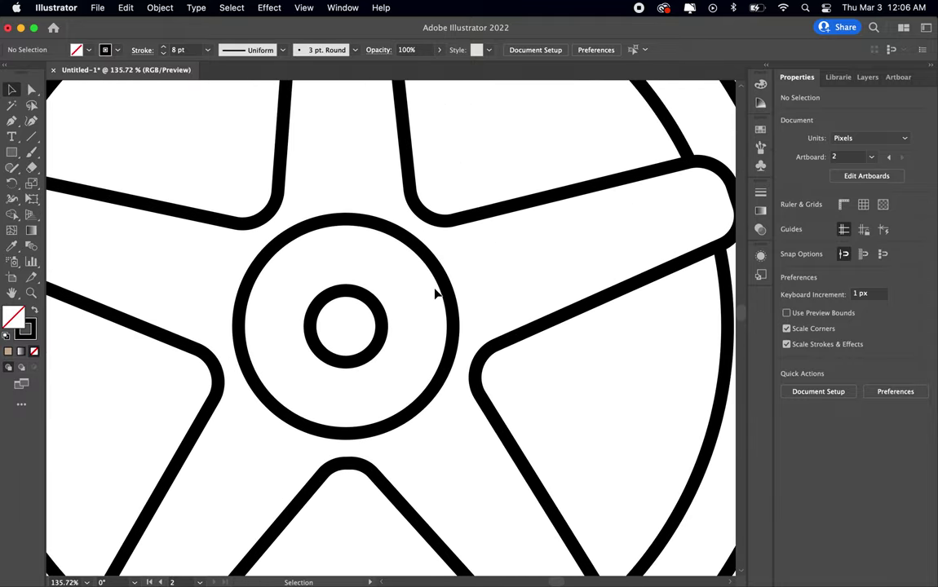
{"action": "left_click", "coordinate": [360, 302]}
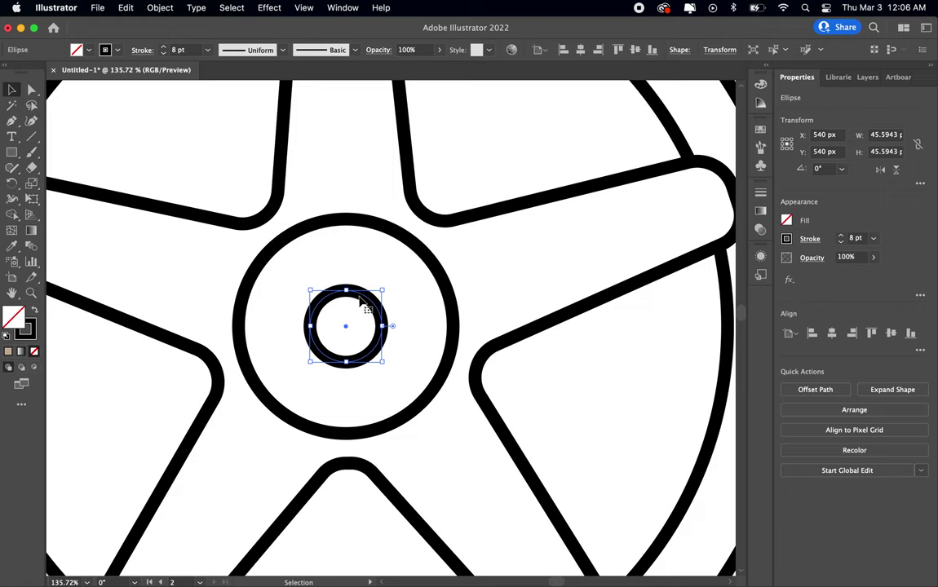
{"action": "mouse_move", "coordinate": [383, 290]}
{"action": "left_mouse_down"}
{"action": "mouse_move", "coordinate": [359, 314]}
{"action": "mouse_move", "coordinate": [359, 250]}
{"action": "mouse_move", "coordinate": [327, 259]}
{"action": "left_mouse_up"}
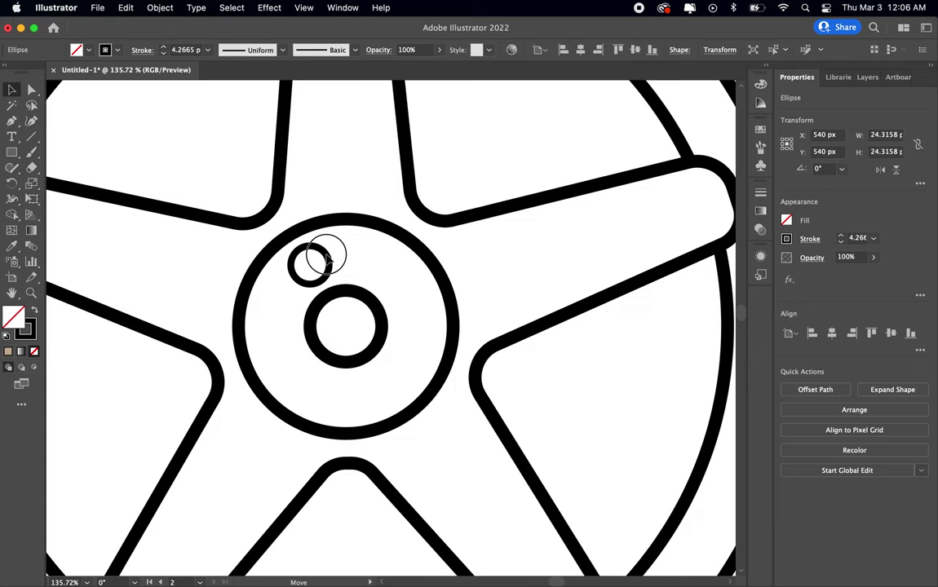
{"action": "left_click_drag", "start_coordinate": [326, 258], "coordinate": [328, 257]}
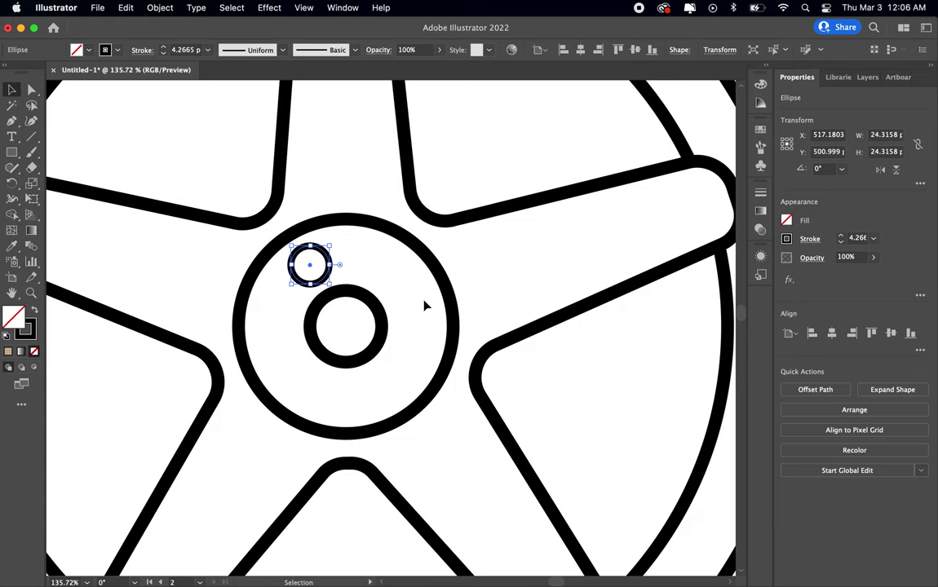
- Rotate copies of the bolt 90° around the hub centre to make four bolts
{"action": "scroll", "coordinate": [425, 305], "scroll_direction": "down", "scroll_amount": 2}
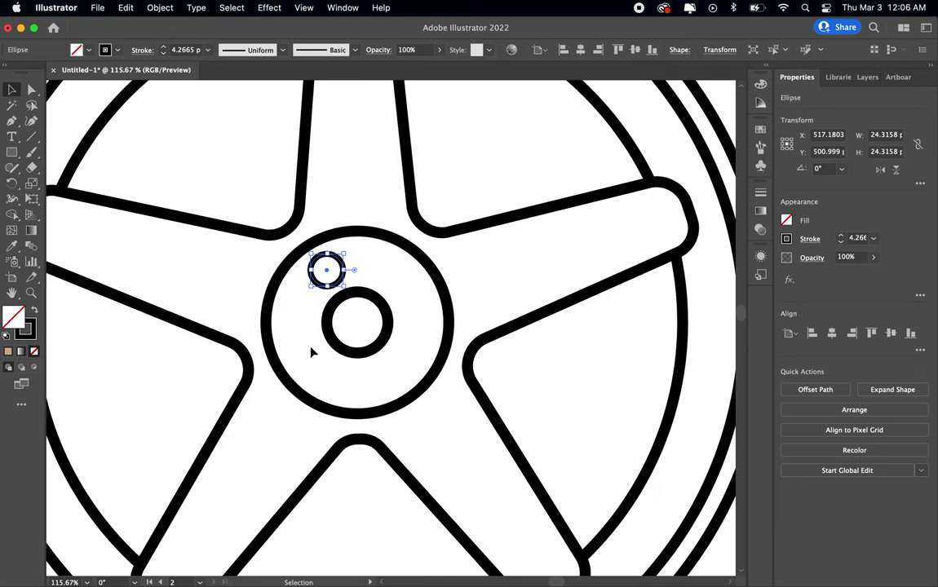
{"action": "key", "text": "r"}
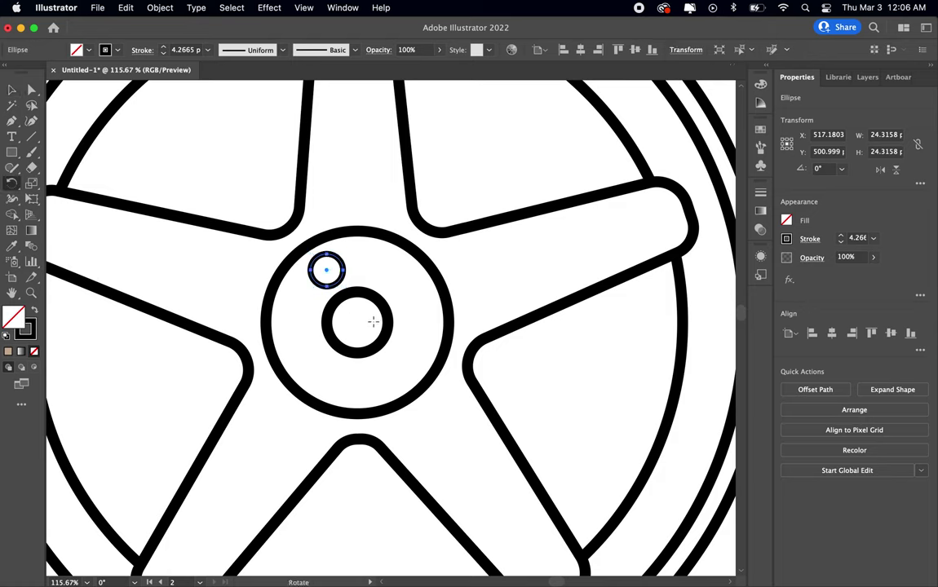
{"action": "left_click", "coordinate": [356, 321], "text": "alt"}
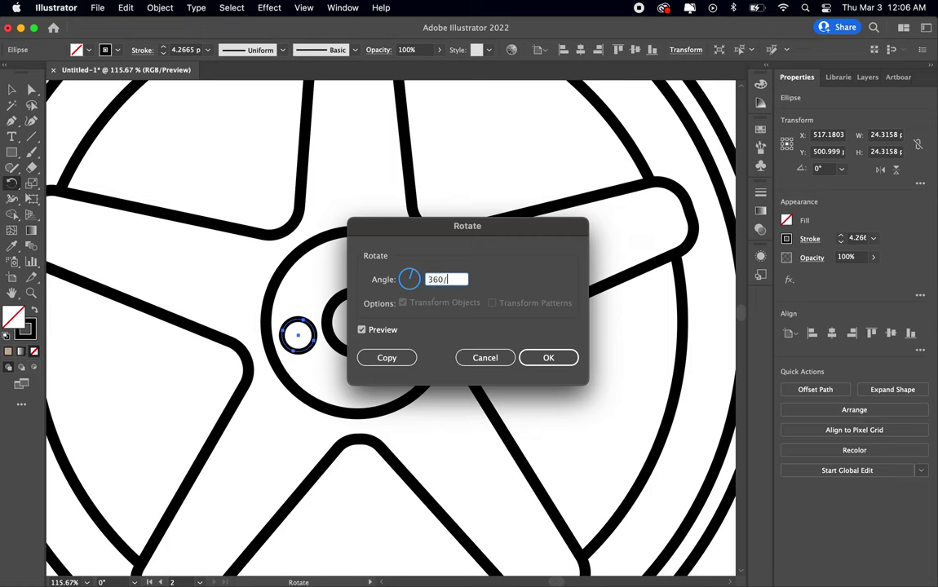
{"action": "key", "text": "Tab"}
{"action": "left_click", "coordinate": [387, 357]}
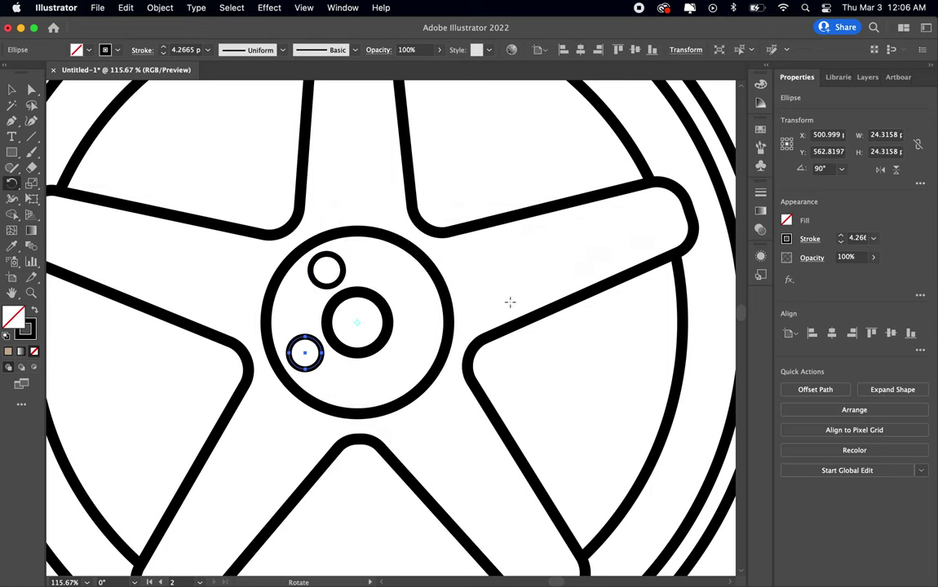
{"action": "key", "text": "super+d"}
{"action": "key", "text": "super+d"}
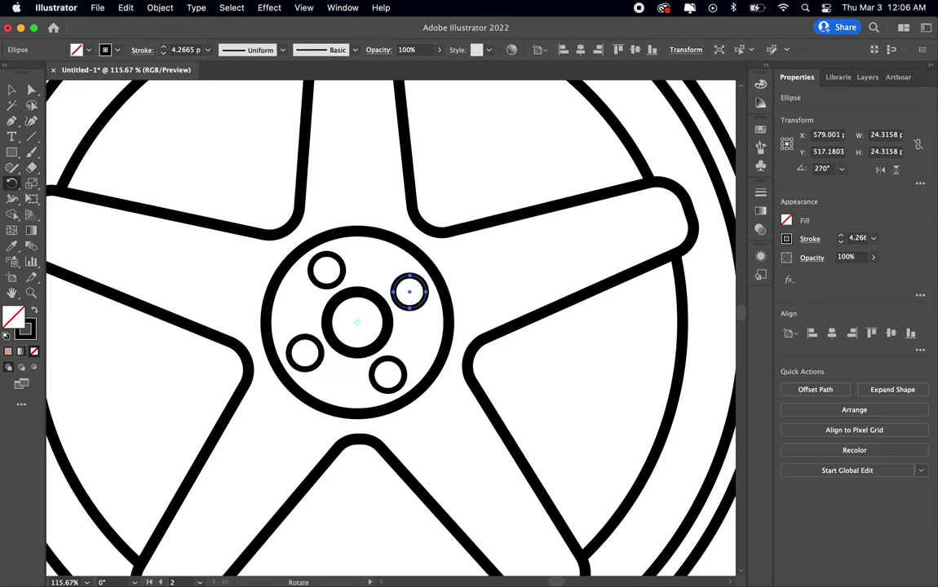
- Select all four bolt circles and fill them black
{"action": "left_click", "coordinate": [13, 89]}
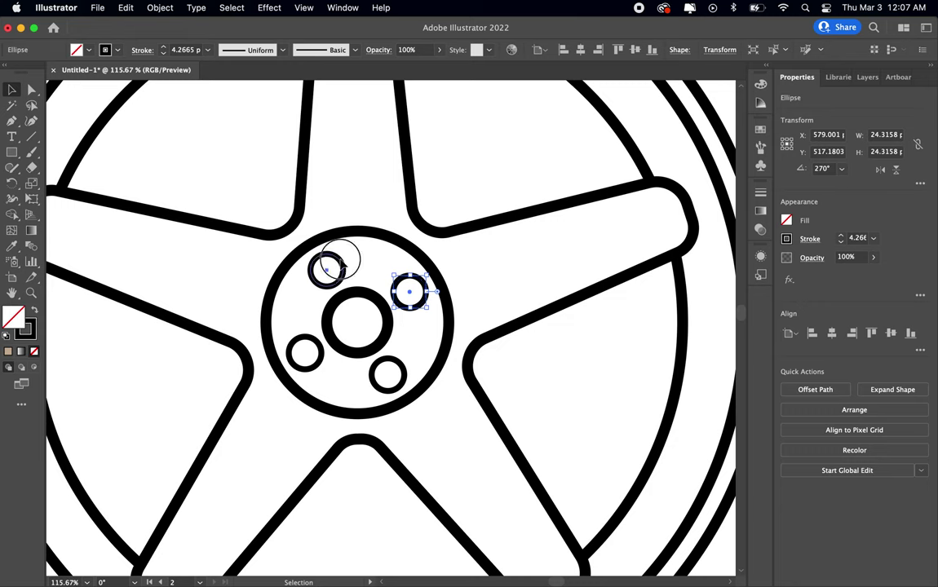
{"action": "left_click", "coordinate": [333, 261]}
{"action": "left_click", "coordinate": [408, 282], "text": "shift"}
{"action": "left_click", "coordinate": [402, 368], "text": "shift"}
{"action": "left_click", "coordinate": [289, 347], "text": "shift"}
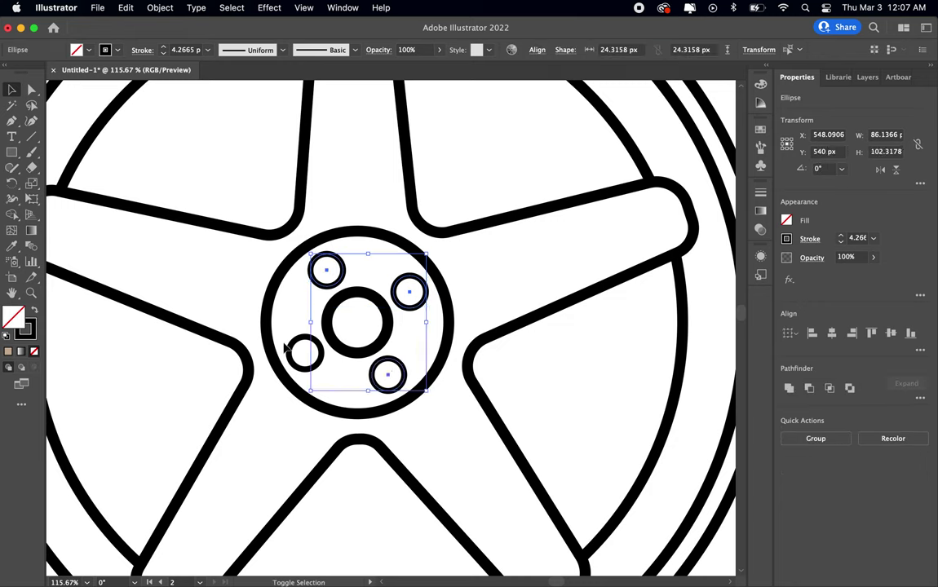
{"action": "left_click", "coordinate": [787, 220]}
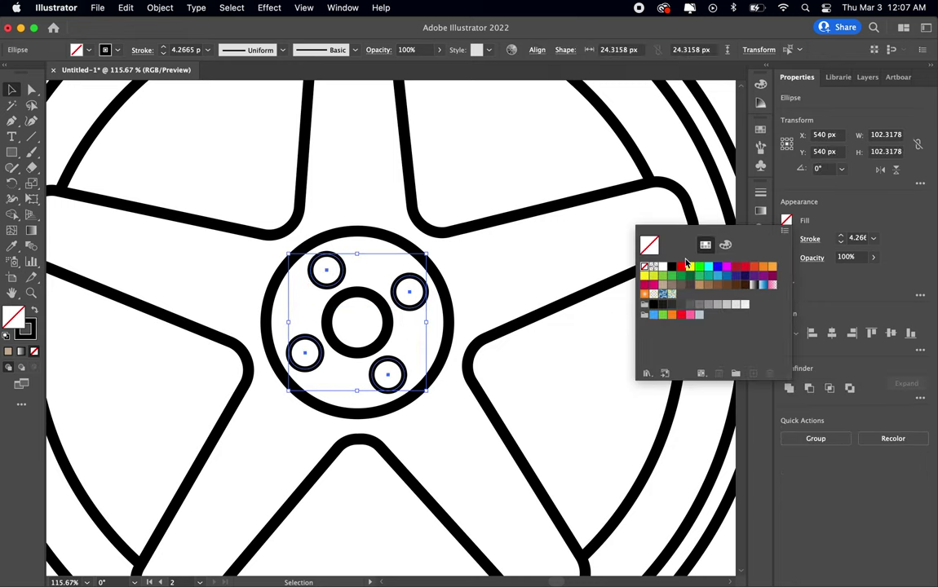
{"action": "left_click", "coordinate": [672, 267]}
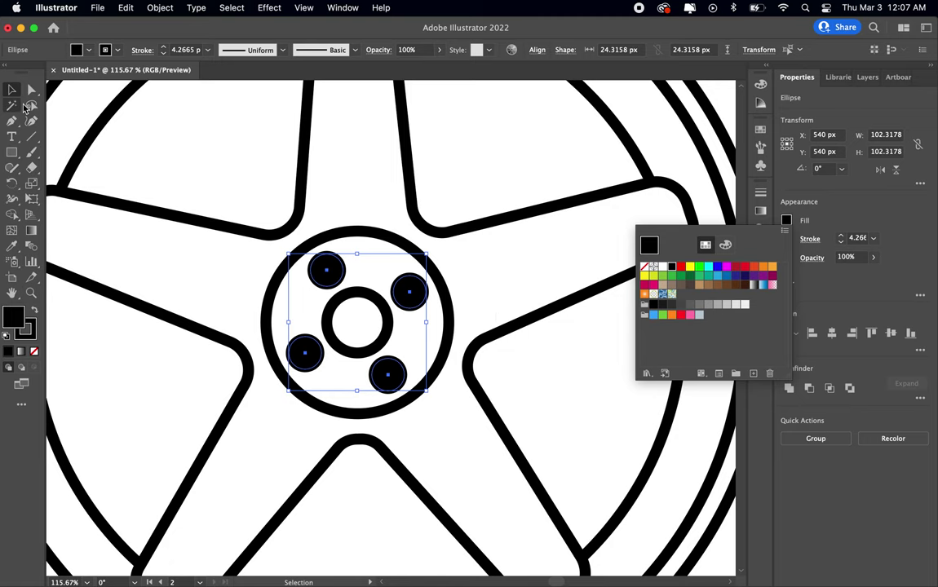
{"action": "key", "text": "Escape"}
{"action": "left_click", "coordinate": [333, 195]}
- Give the outer tyre circle a dark grey swatch fill instead of black
{"action": "scroll", "coordinate": [341, 208], "scroll_direction": "down", "scroll_amount": 10}
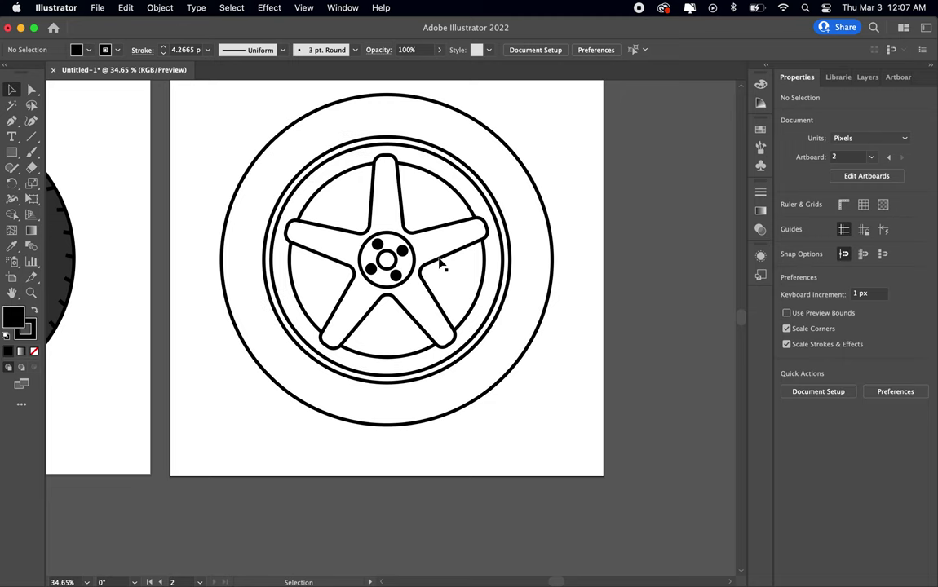
{"action": "scroll", "coordinate": [441, 262], "scroll_direction": "up", "scroll_amount": 3}
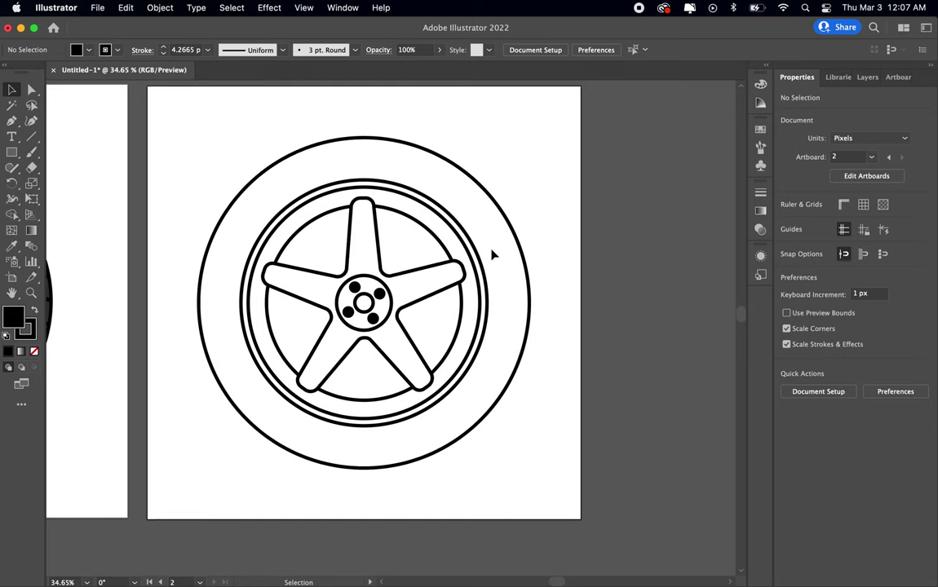
{"action": "scroll", "coordinate": [492, 255], "scroll_direction": "up", "scroll_amount": 3}
{"action": "scroll", "coordinate": [492, 255], "scroll_direction": "down", "scroll_amount": 1}
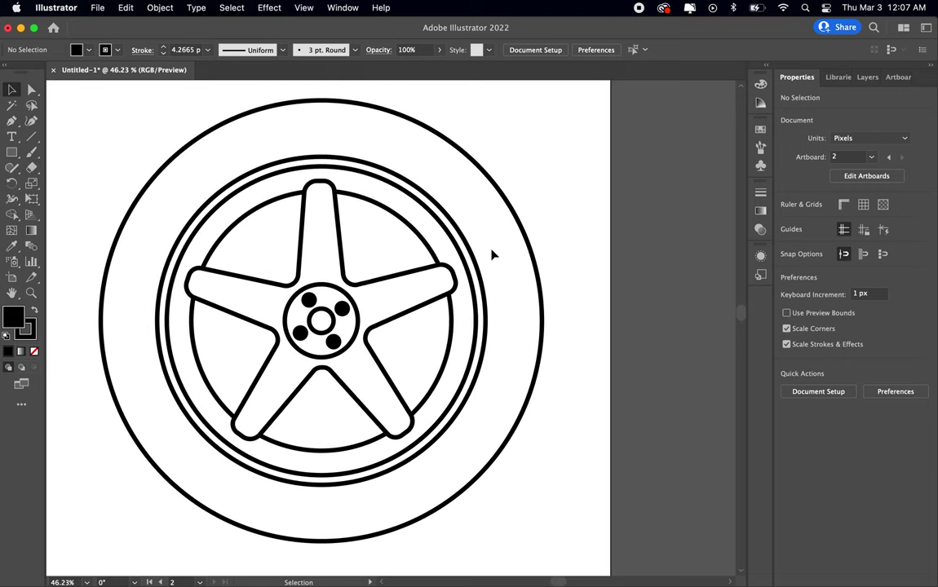
{"action": "scroll", "coordinate": [476, 252], "scroll_direction": "down", "scroll_amount": 3}
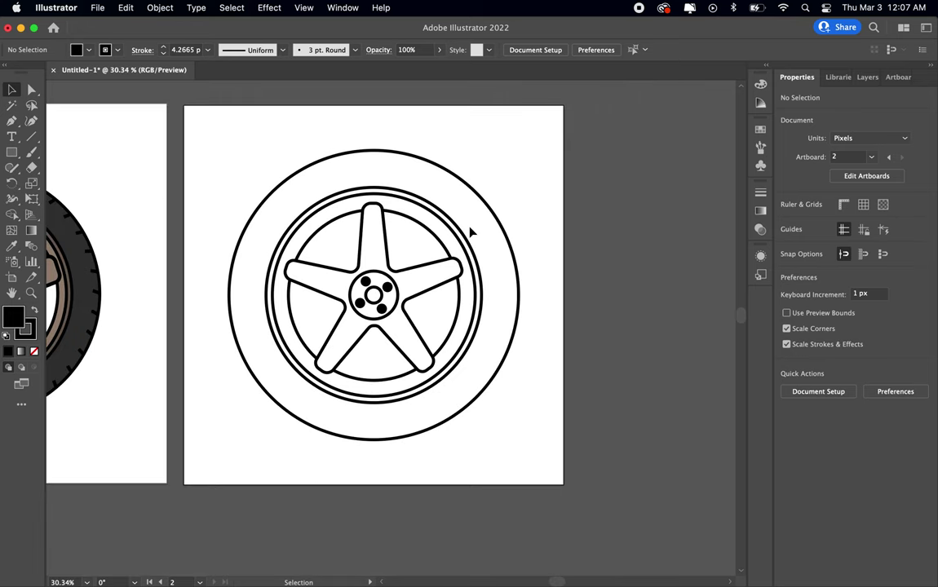
{"action": "left_click", "coordinate": [487, 214]}
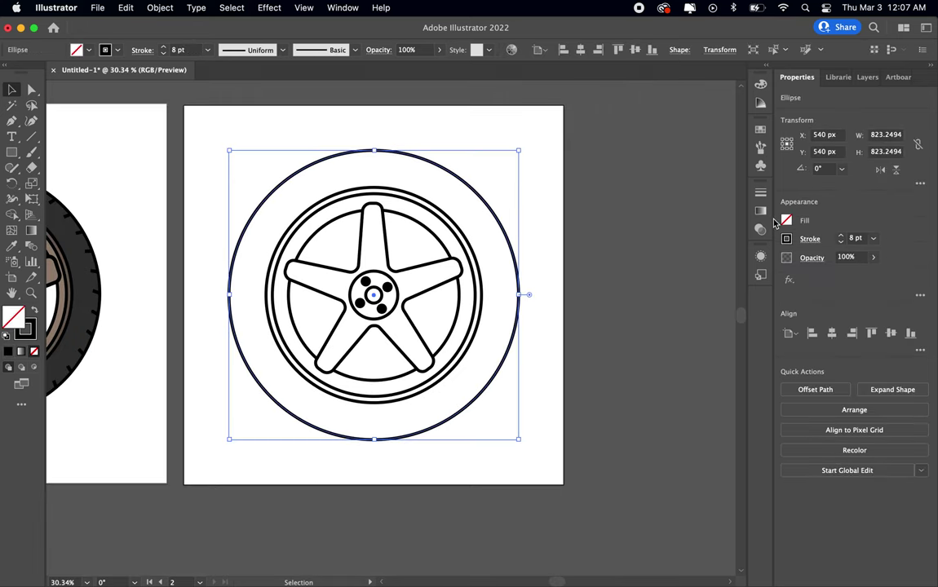
{"action": "left_click", "coordinate": [787, 220]}
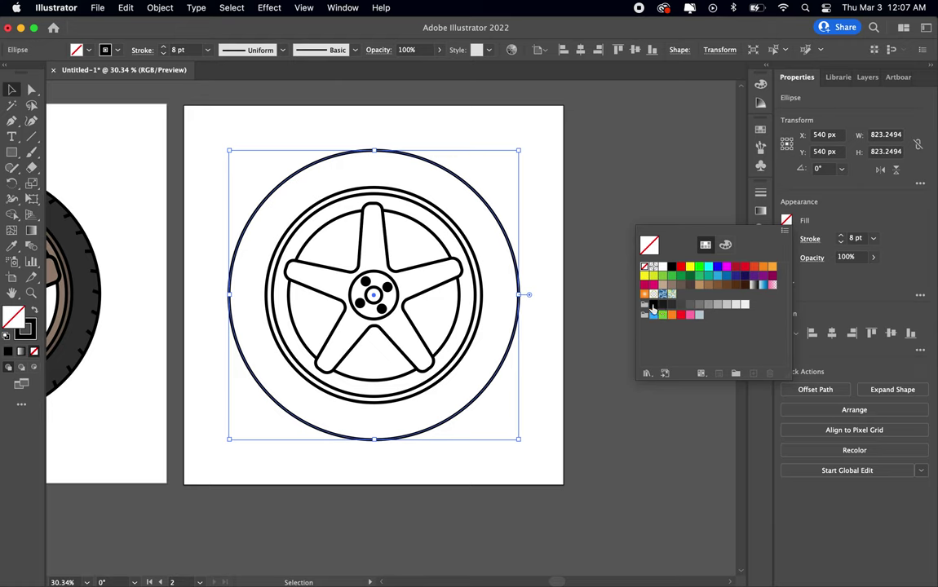
{"action": "left_click", "coordinate": [652, 305]}
{"action": "left_click", "coordinate": [662, 305]}
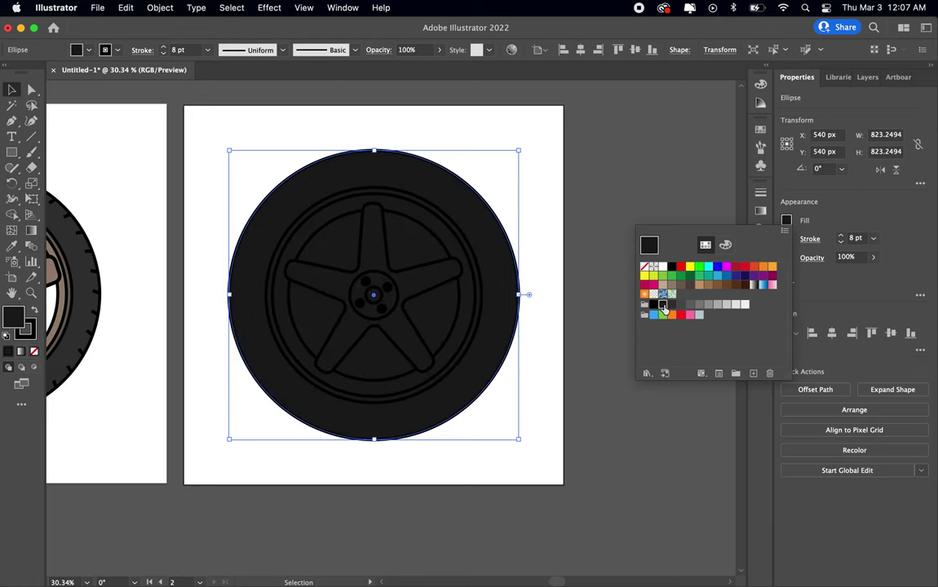
{"action": "key", "text": "Escape"}
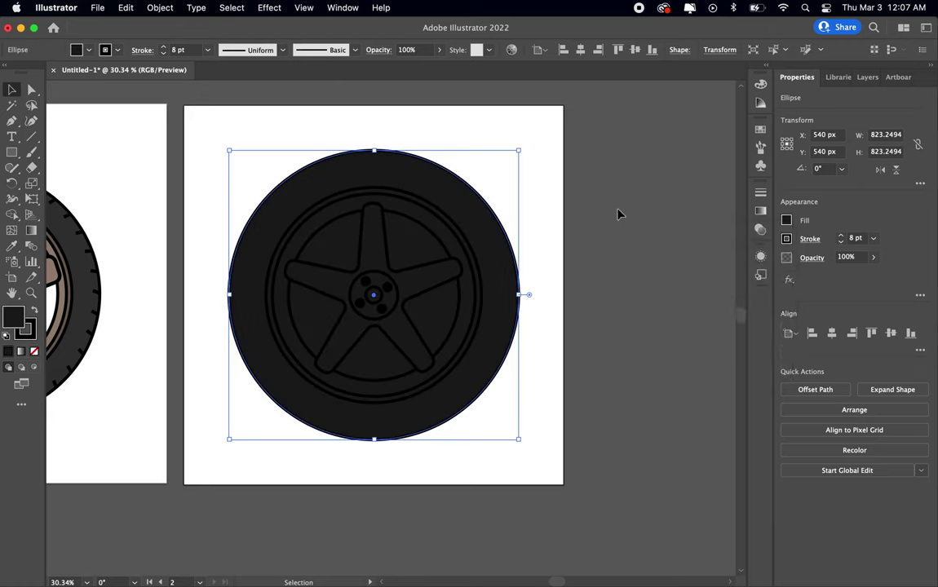
- Select the tyre and every inner wheel path for Live Paint, with fill set to None
{"action": "key", "text": "k"}
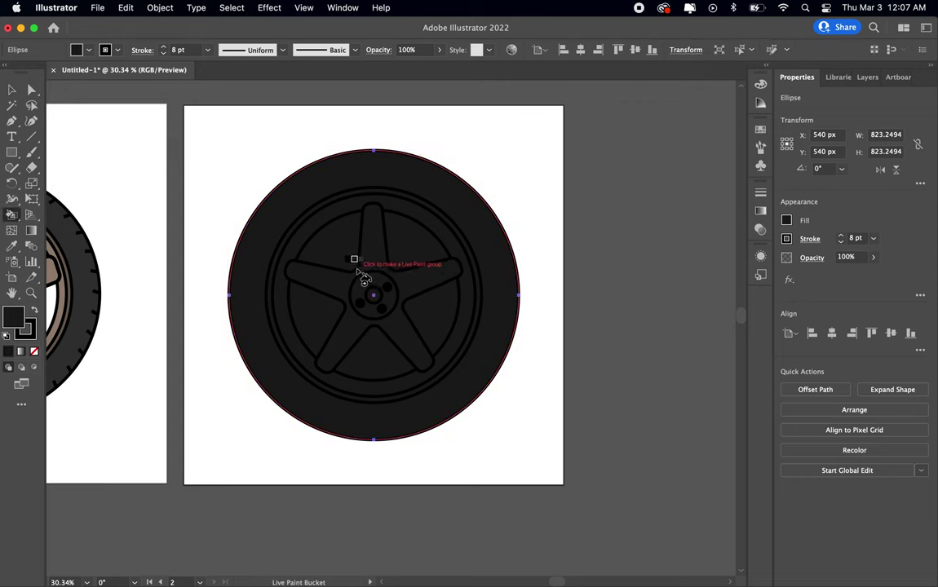
{"action": "key", "text": "slash"}
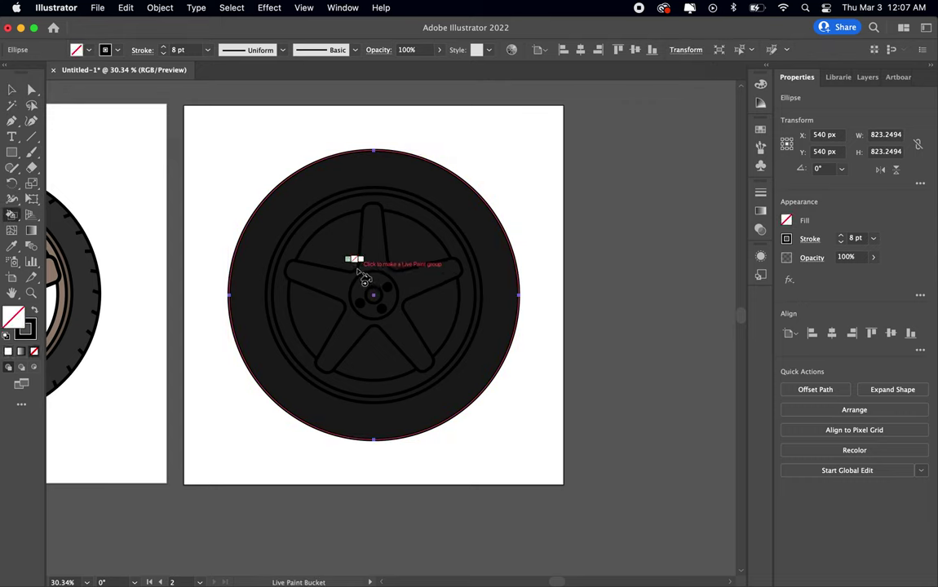
{"action": "left_click", "coordinate": [367, 259]}
{"action": "key", "text": "super+z"}
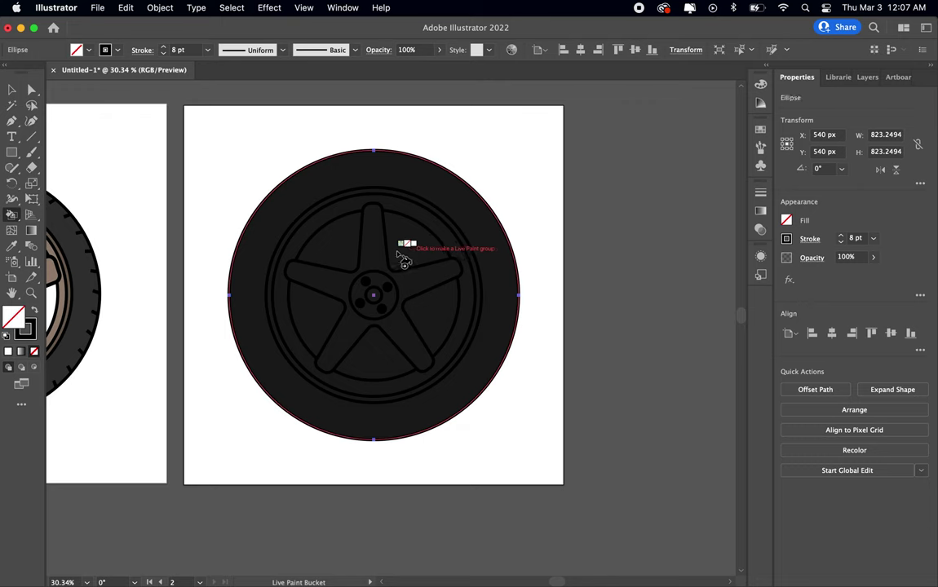
{"action": "left_click", "coordinate": [12, 90]}
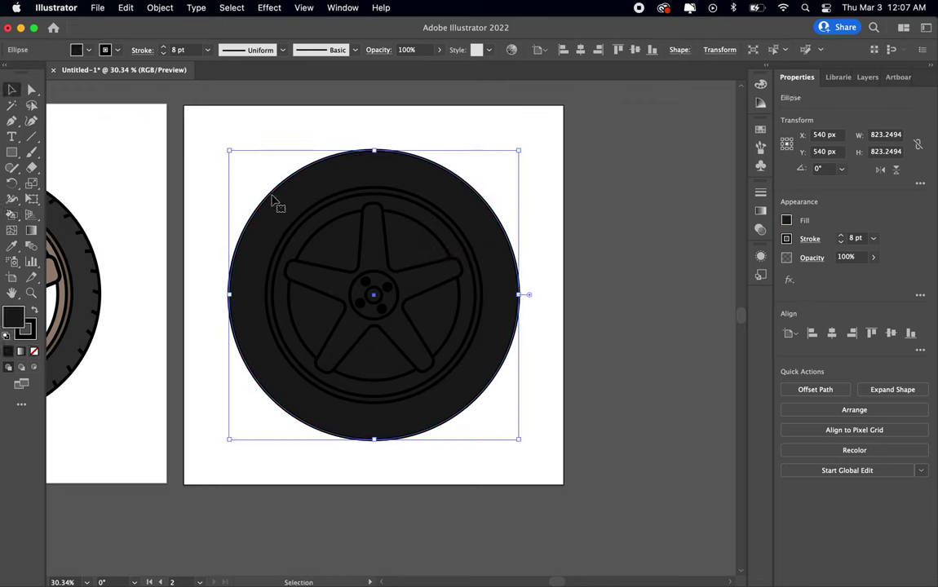
{"action": "left_click_drag", "start_coordinate": [214, 121], "coordinate": [477, 448]}
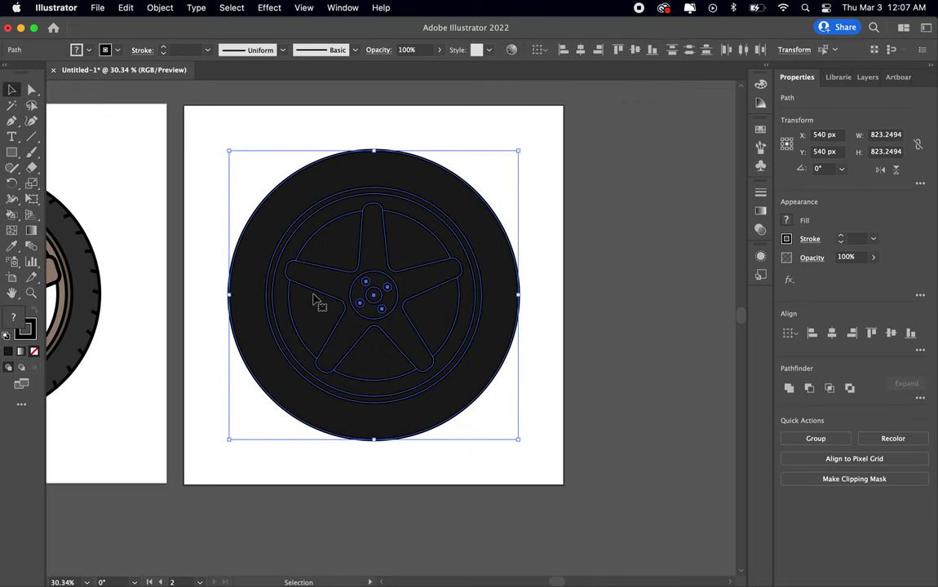
{"action": "key", "text": "k"}
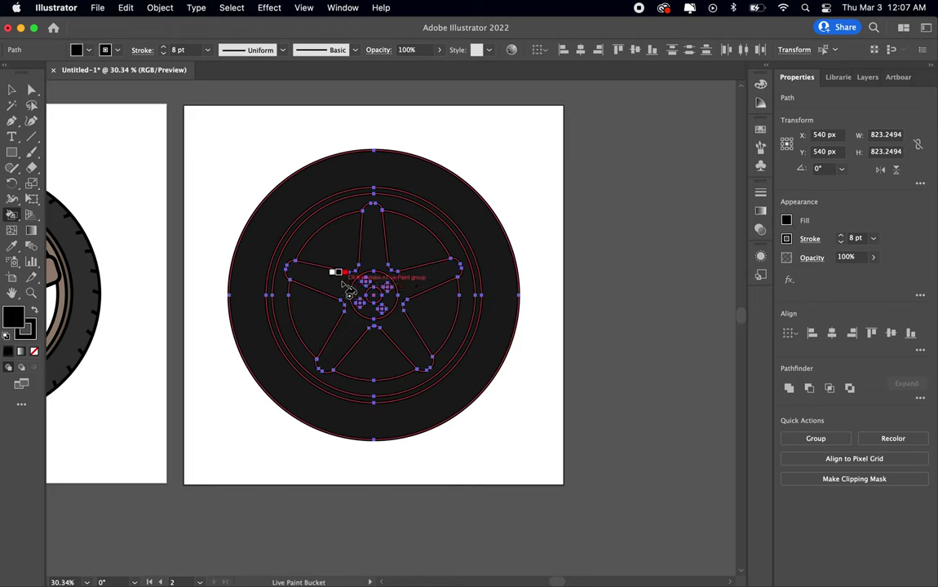
{"action": "key", "text": "slash"}
- Clear the fill from the upper-left, upper-right, lower-right, bottom and left spoke gaps
{"action": "left_click", "coordinate": [339, 248]}
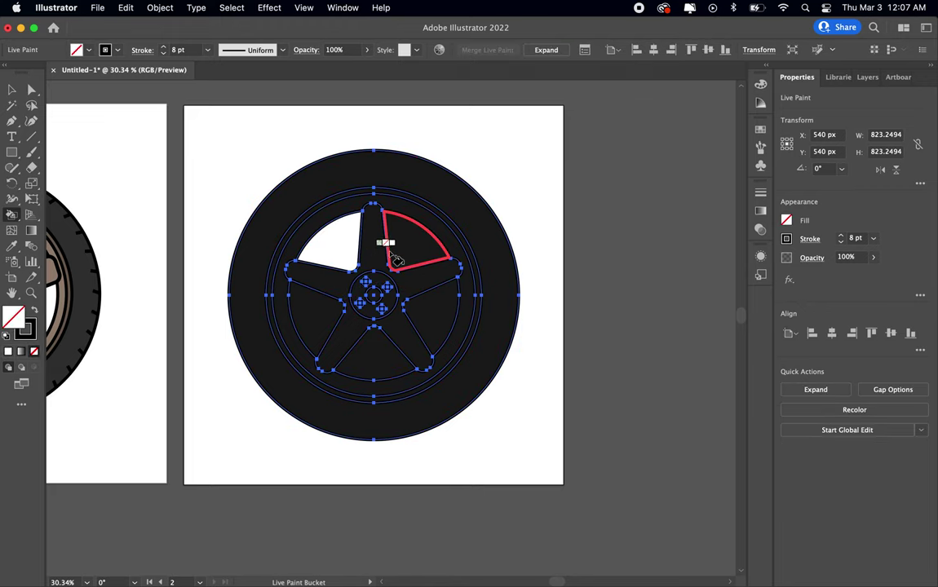
{"action": "left_click", "coordinate": [393, 245]}
{"action": "left_click", "coordinate": [429, 318]}
{"action": "left_click", "coordinate": [383, 349]}
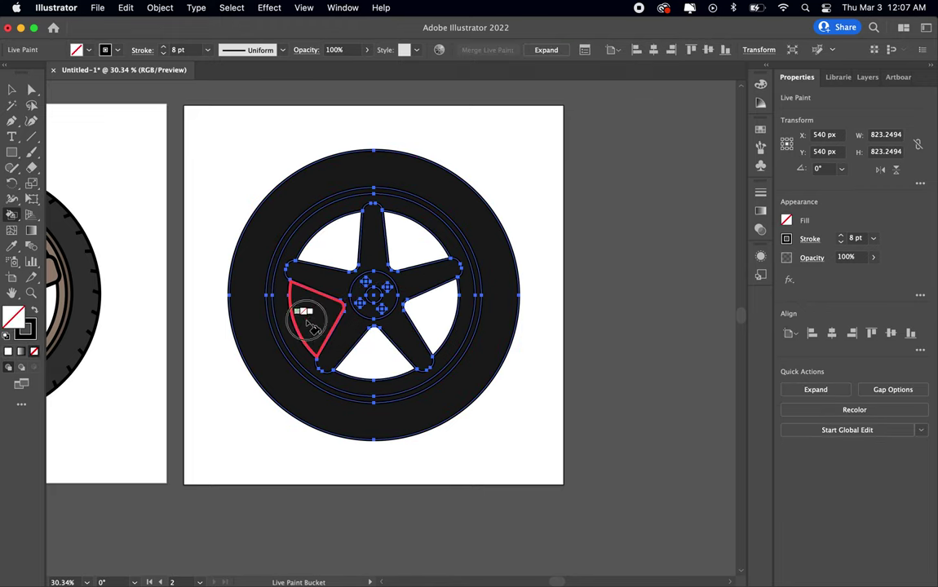
{"action": "left_click", "coordinate": [312, 317]}
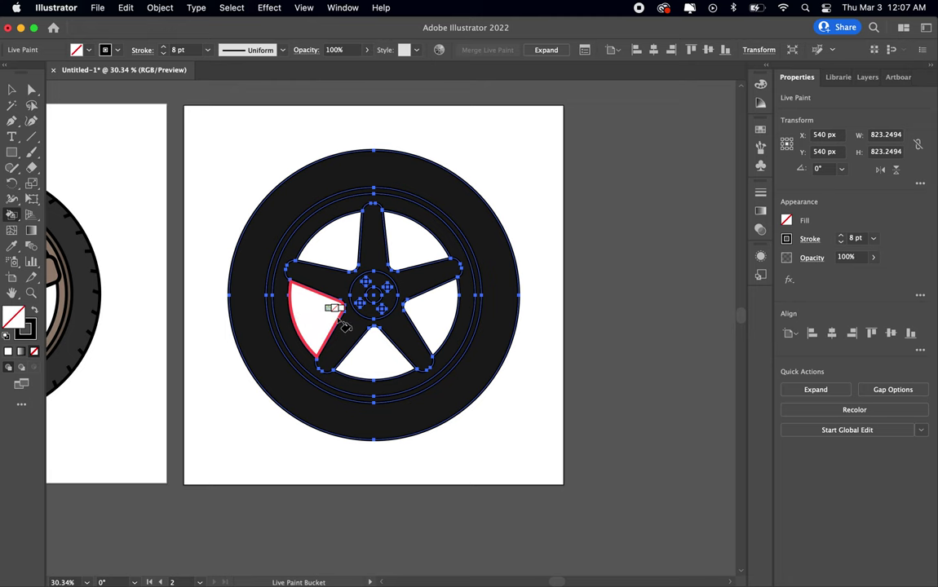
{"action": "scroll", "coordinate": [342, 323], "scroll_direction": "left", "scroll_amount": 6}
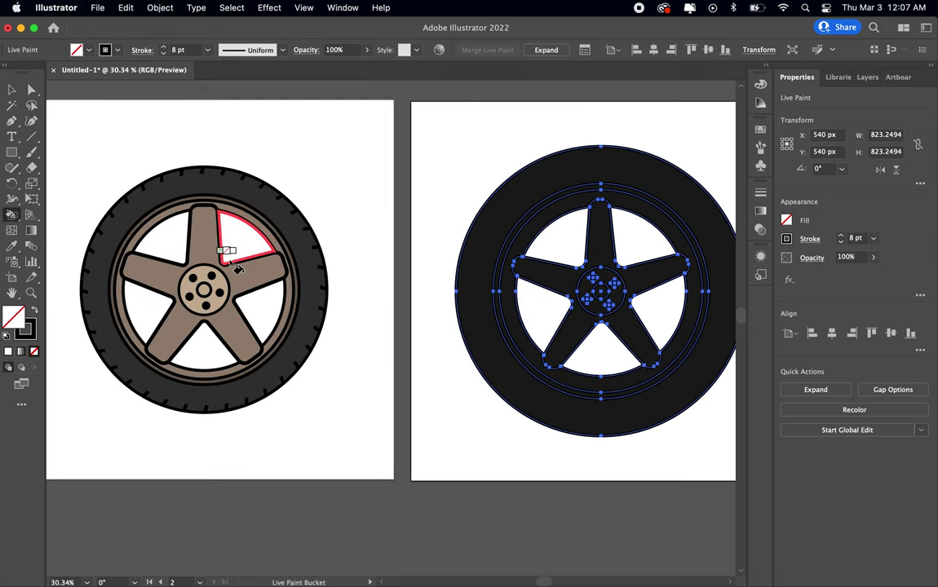
- Cycle the Live Paint swatches to greyish brown and fill the thin rim ring
{"action": "left_click", "coordinate": [513, 314], "text": "alt"}
{"action": "scroll", "coordinate": [518, 318], "scroll_direction": "right", "scroll_amount": 5}
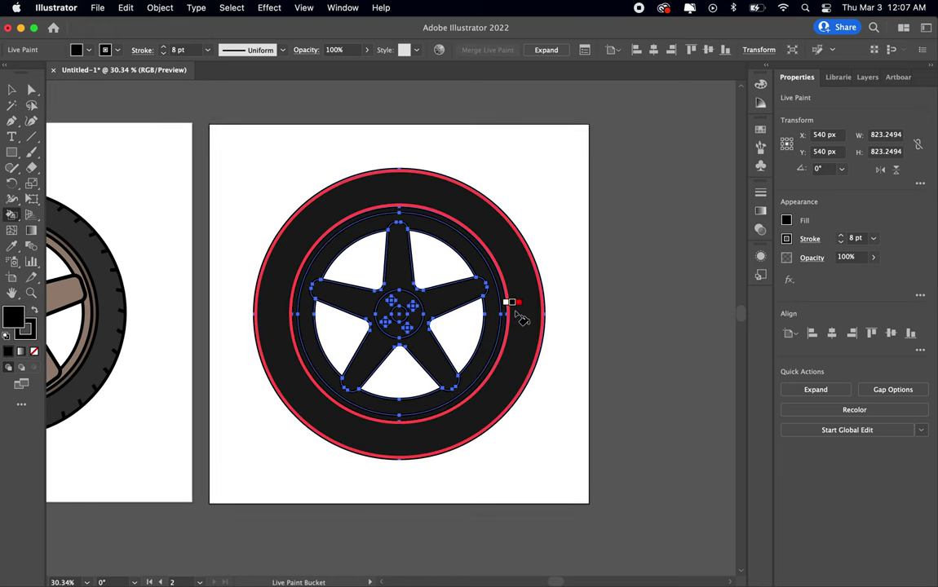
{"action": "key", "text": "Right"}
{"action": "key", "text": "Right"}
{"action": "key", "text": "Right"}
{"action": "key", "text": "Right"}
{"action": "key", "text": "Right"}
{"action": "key", "text": "Right"}
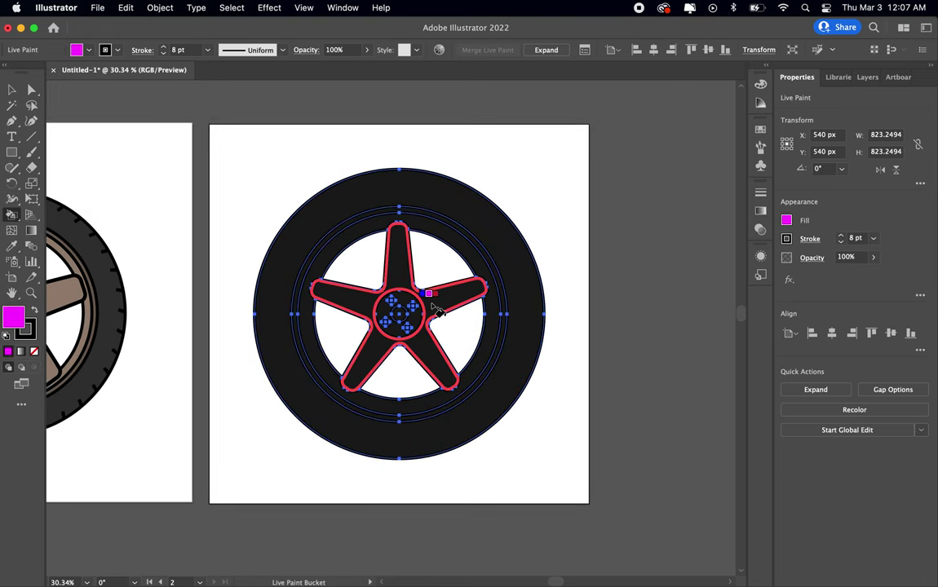
{"action": "key", "text": "Right"}
{"action": "key", "text": "Right"}
{"action": "key", "text": "Right"}
{"action": "key", "text": "Right"}
{"action": "key", "text": "Right"}
{"action": "key", "text": "Right"}
{"action": "key", "text": "Right"}
{"action": "key", "text": "Right"}
{"action": "key", "text": "Right"}
{"action": "key", "text": "Right"}
{"action": "key", "text": "Right"}
{"action": "key", "text": "Right"}
{"action": "key", "text": "Right"}
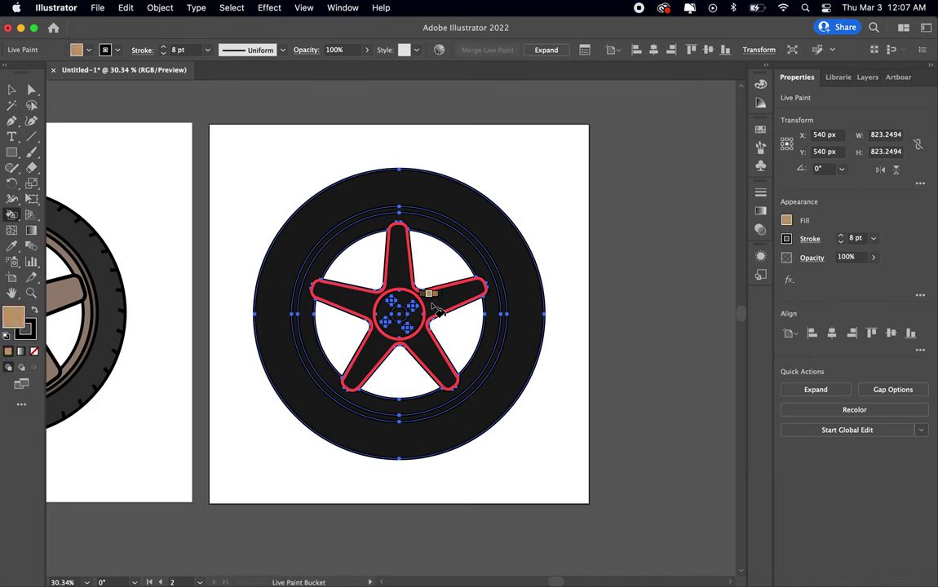
{"action": "key", "text": "Right"}
{"action": "key", "text": "Right"}
{"action": "key", "text": "Right"}
{"action": "key", "text": "Right"}
{"action": "key", "text": "Right"}
{"action": "key", "text": "Right"}
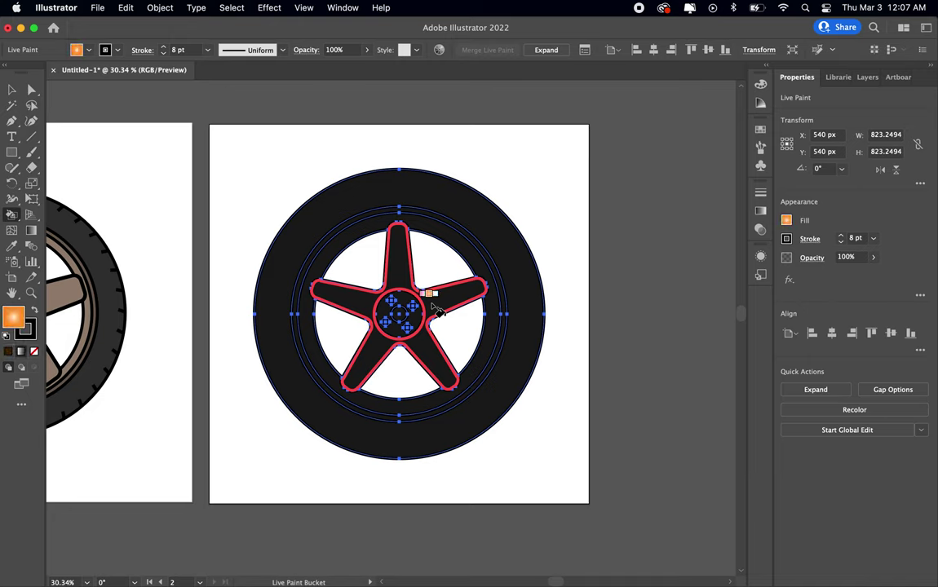
{"action": "key", "text": "Right"}
{"action": "key", "text": "Right"}
{"action": "key", "text": "Right"}
{"action": "key", "text": "Right"}
{"action": "key", "text": "Right"}
{"action": "key", "text": "Left"}
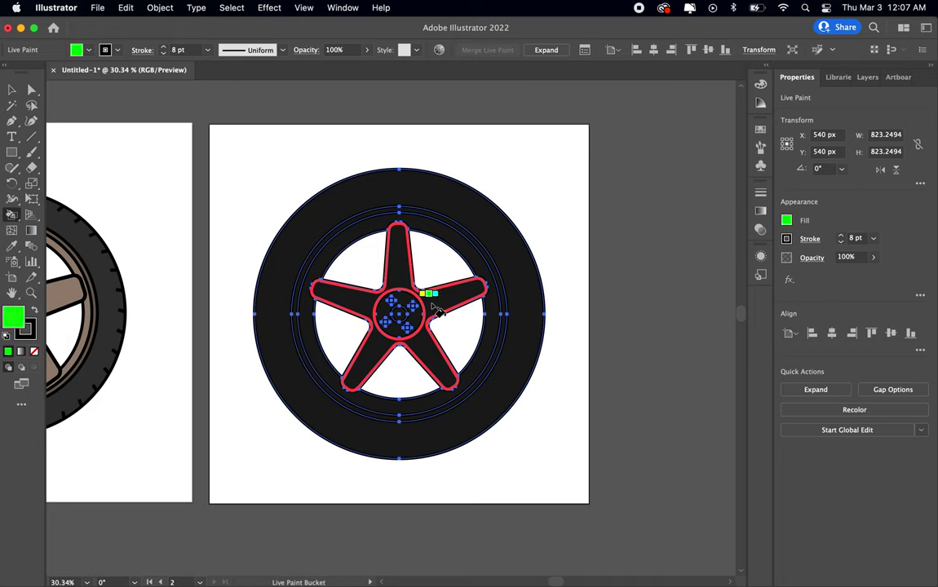
{"action": "key", "text": "Left"}
{"action": "key", "text": "Left"}
{"action": "key", "text": "Left"}
{"action": "key", "text": "Left"}
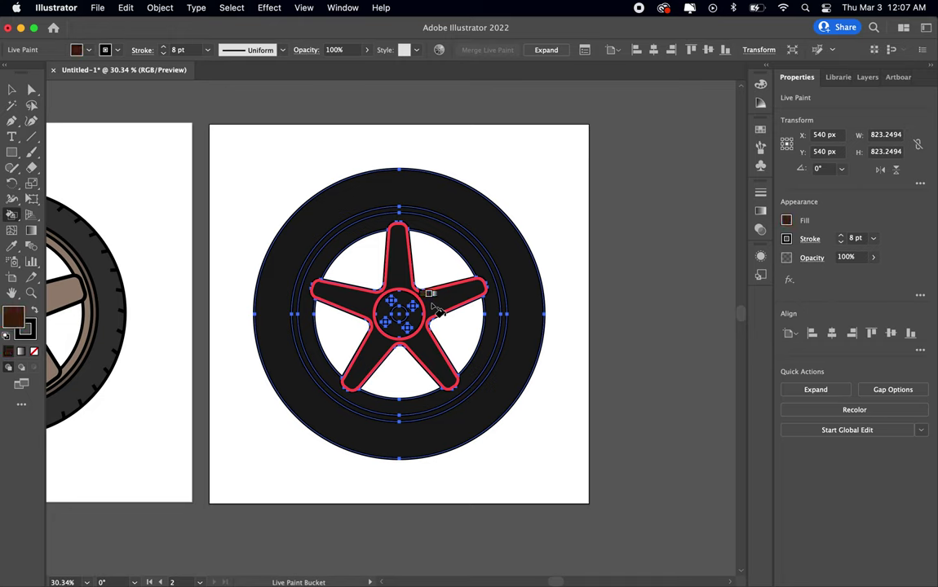
{"action": "key", "text": "Left"}
{"action": "key", "text": "Left"}
{"action": "key", "text": "Left"}
{"action": "key", "text": "Left"}
{"action": "key", "text": "Left"}
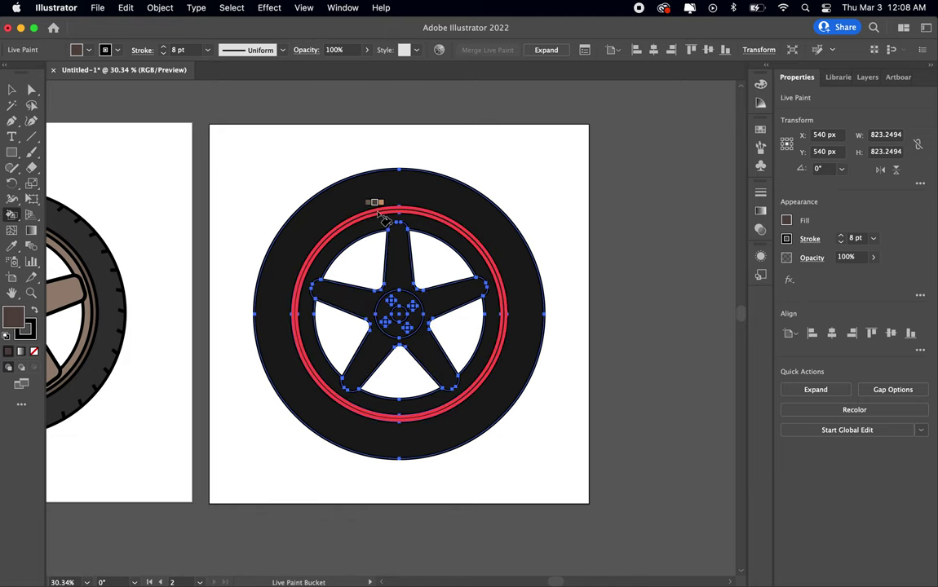
{"action": "left_click", "coordinate": [383, 214]}
- Recolour the rim ring greyish brown and fill the five spokes light brown
{"action": "key", "text": "Left"}
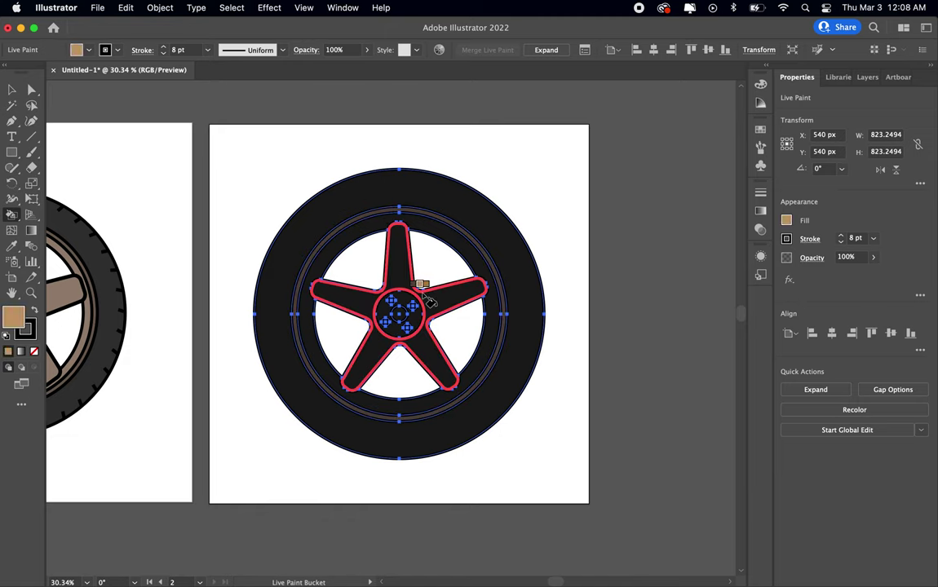
{"action": "left_click", "coordinate": [360, 231]}
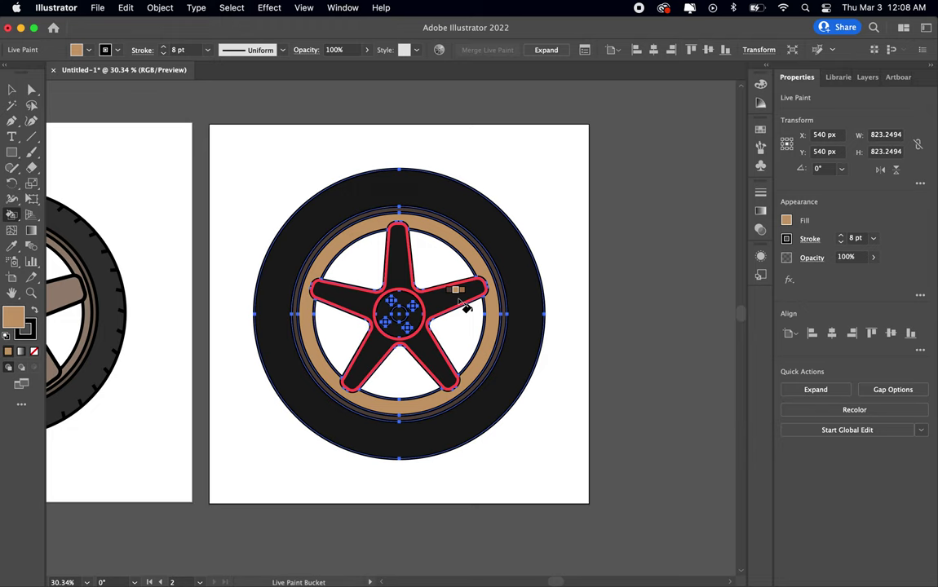
{"action": "key", "text": "Right"}
{"action": "key", "text": "Right"}
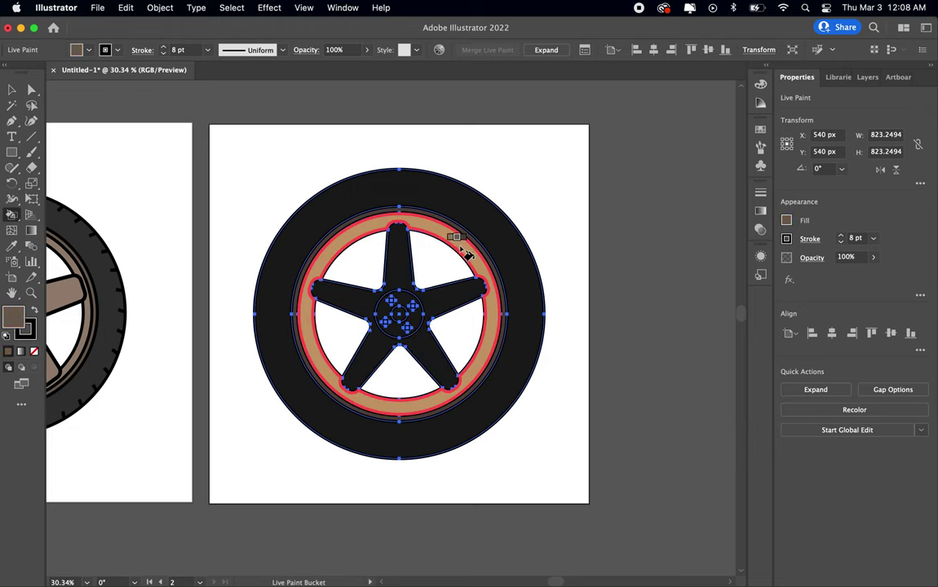
{"action": "left_click", "coordinate": [461, 248]}
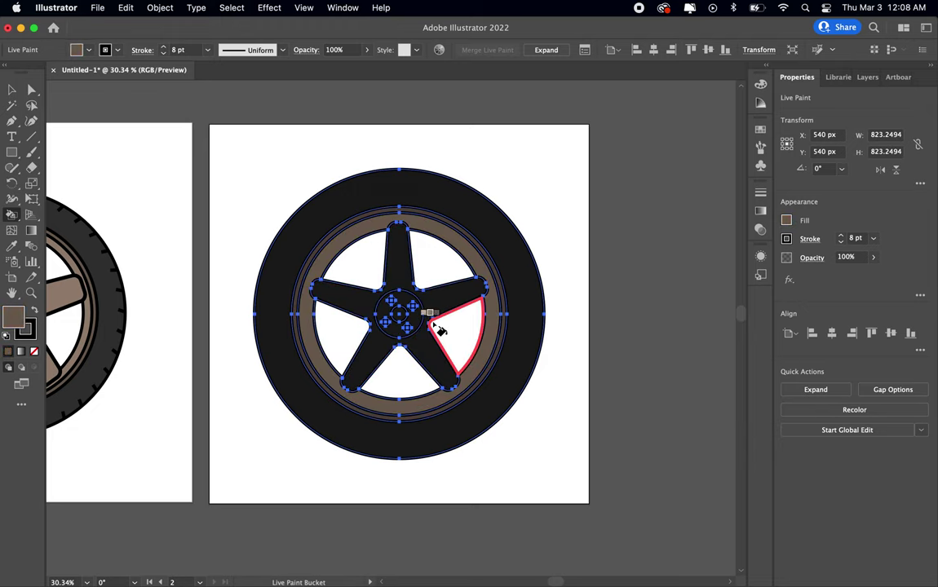
{"action": "key", "text": "Left"}
{"action": "key", "text": "Left"}
{"action": "left_click", "coordinate": [430, 330]}
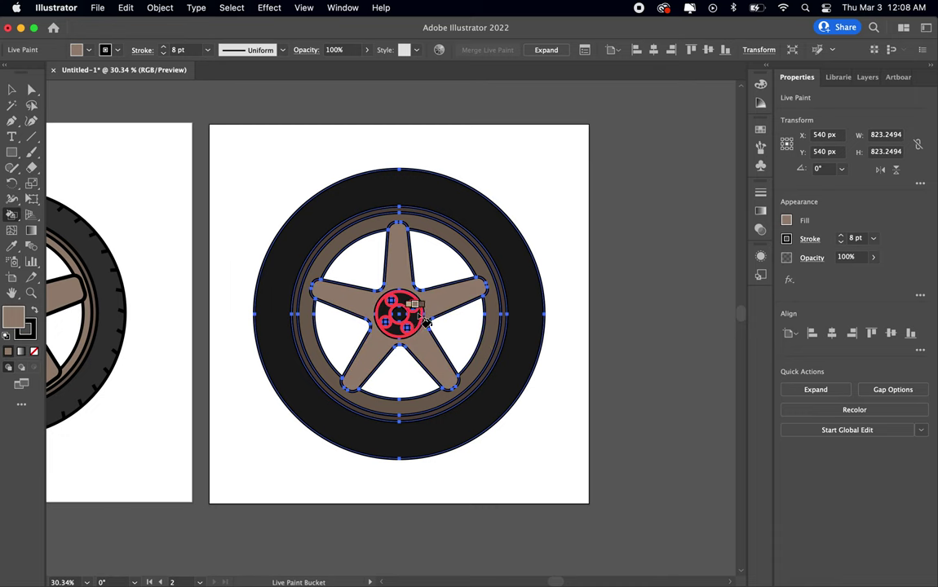
{"action": "scroll", "coordinate": [425, 319], "scroll_direction": "up", "scroll_amount": 5}
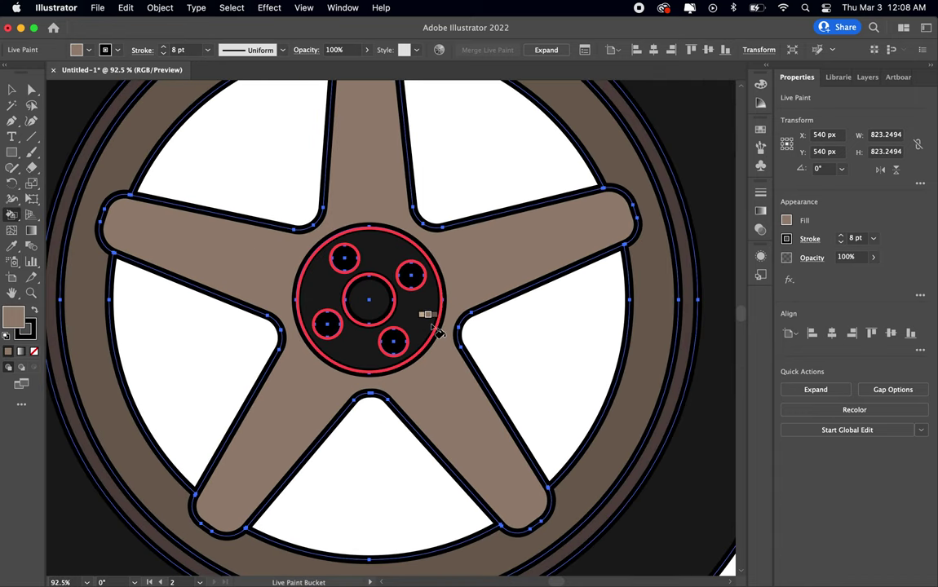
- Live-paint the hub disc dark brown and the centre circle deep reddish brown
{"action": "key", "text": "Left"}
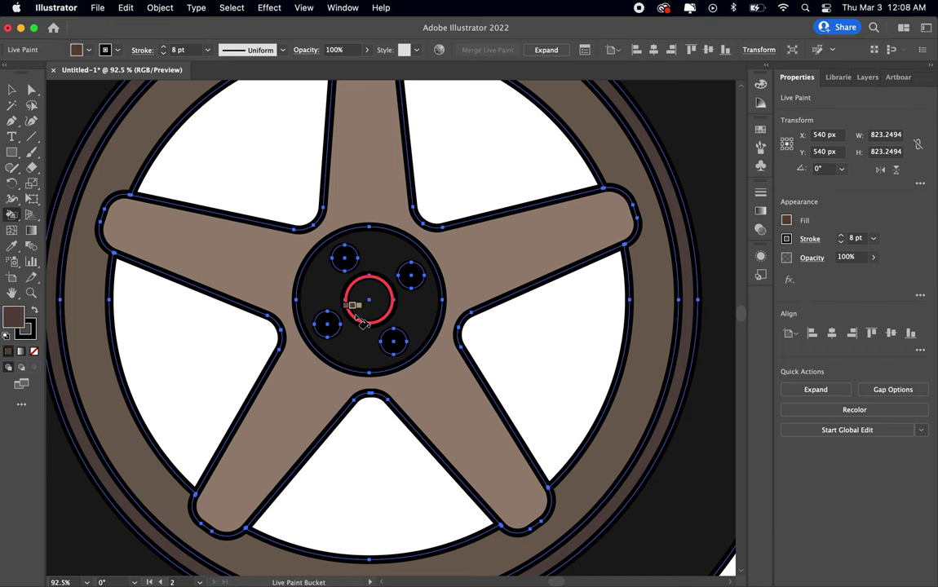
{"action": "left_click", "coordinate": [318, 293]}
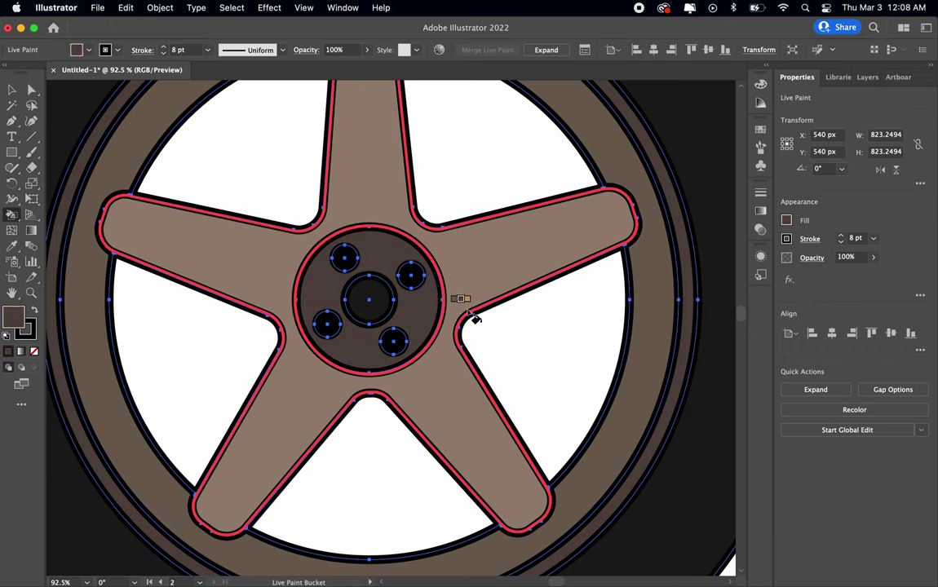
{"action": "key", "text": "Left"}
{"action": "key", "text": "Left"}
{"action": "key", "text": "Left"}
{"action": "key", "text": "Left"}
{"action": "key", "text": "Left"}
{"action": "key", "text": "Left"}
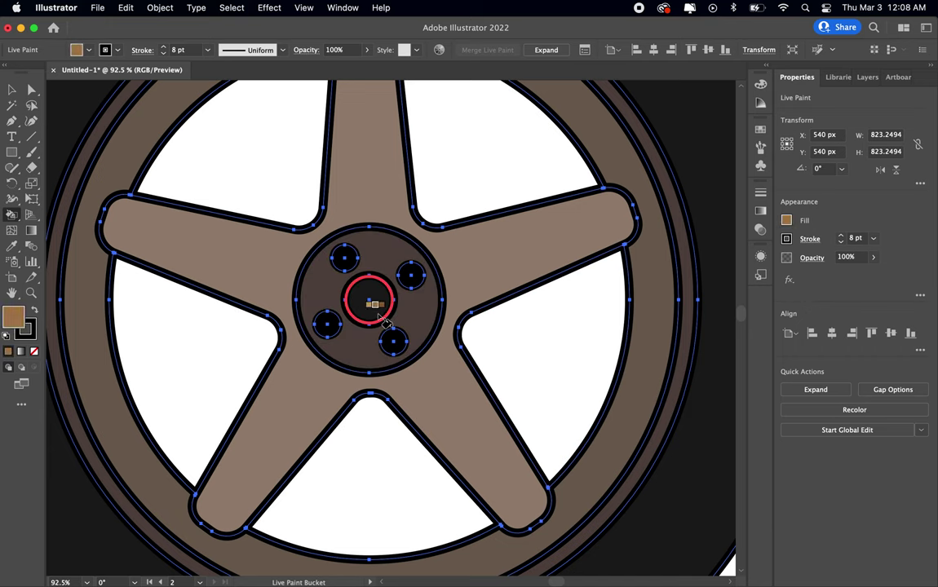
{"action": "key", "text": "Left"}
{"action": "key", "text": "Left"}
{"action": "key", "text": "Left"}
{"action": "key", "text": "Left"}
{"action": "key", "text": "Left"}
{"action": "key", "text": "Left"}
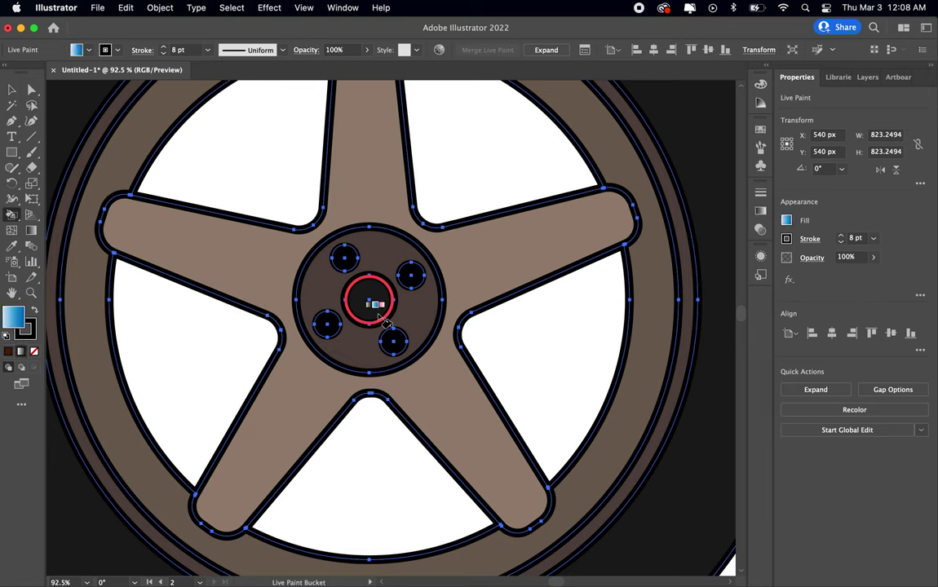
{"action": "key", "text": "Left"}
{"action": "key", "text": "Left"}
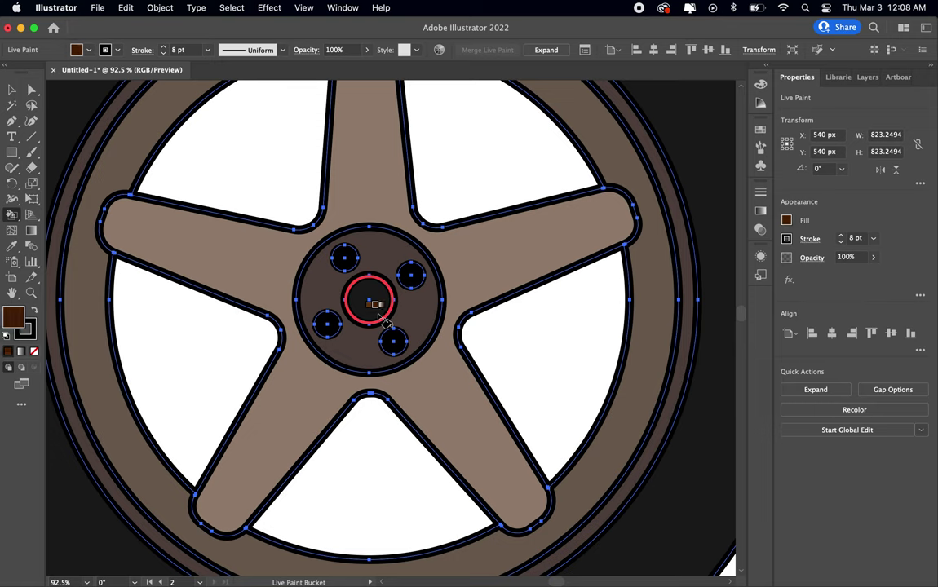
{"action": "left_click", "coordinate": [372, 301]}
{"action": "scroll", "coordinate": [481, 305], "scroll_direction": "down", "scroll_amount": 5}
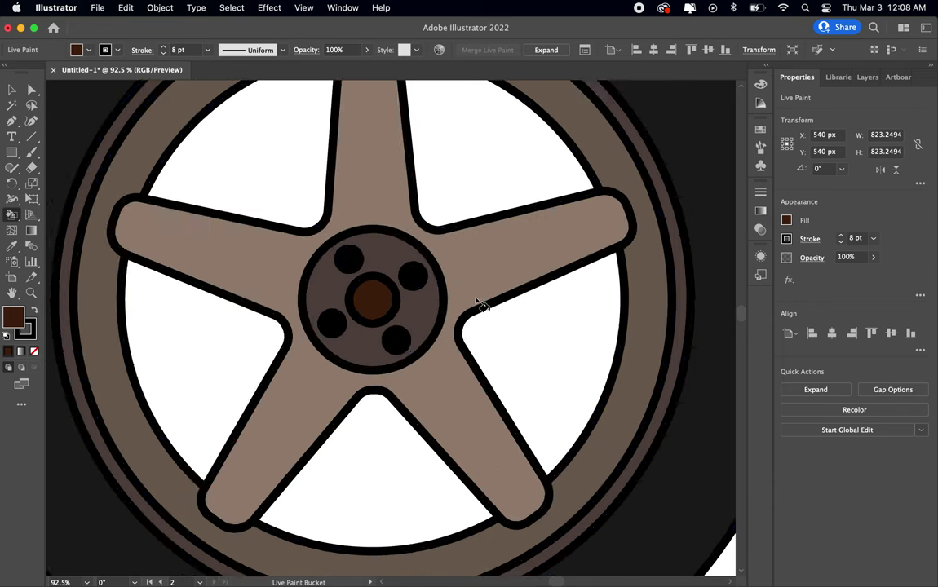
- Deselect everything with the Selection tool and zoom out to compare both wheels
{"action": "key", "text": "v"}
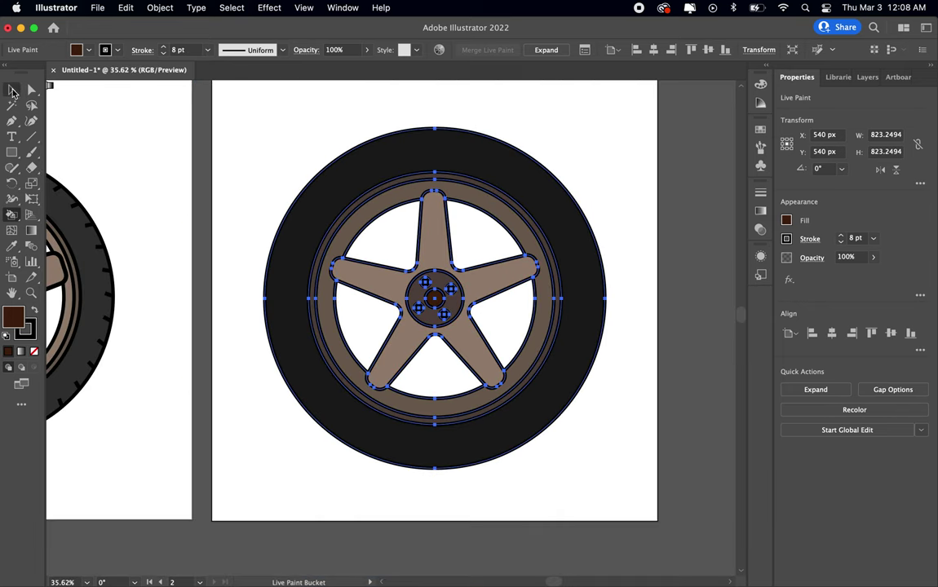
{"action": "left_click", "coordinate": [278, 98]}
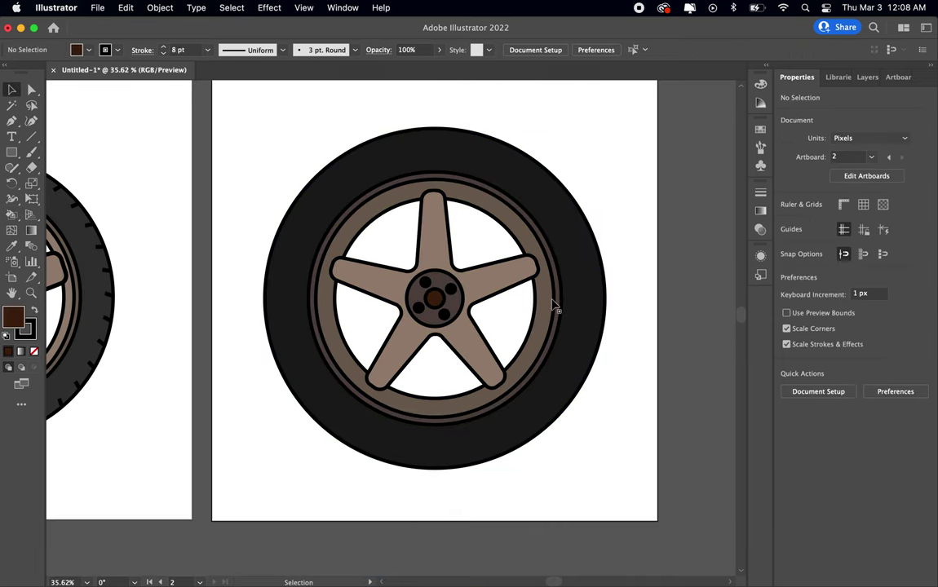
{"action": "scroll", "coordinate": [553, 306], "scroll_direction": "down", "scroll_amount": 2}
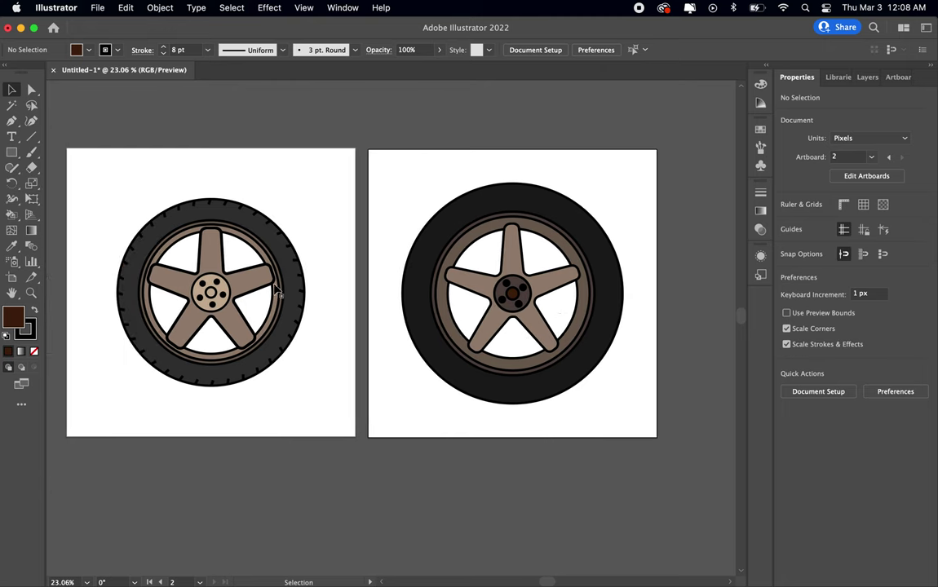
{"action": "scroll", "coordinate": [249, 259], "scroll_direction": "up", "scroll_amount": 2}
{"action": "left_click", "coordinate": [256, 192]}
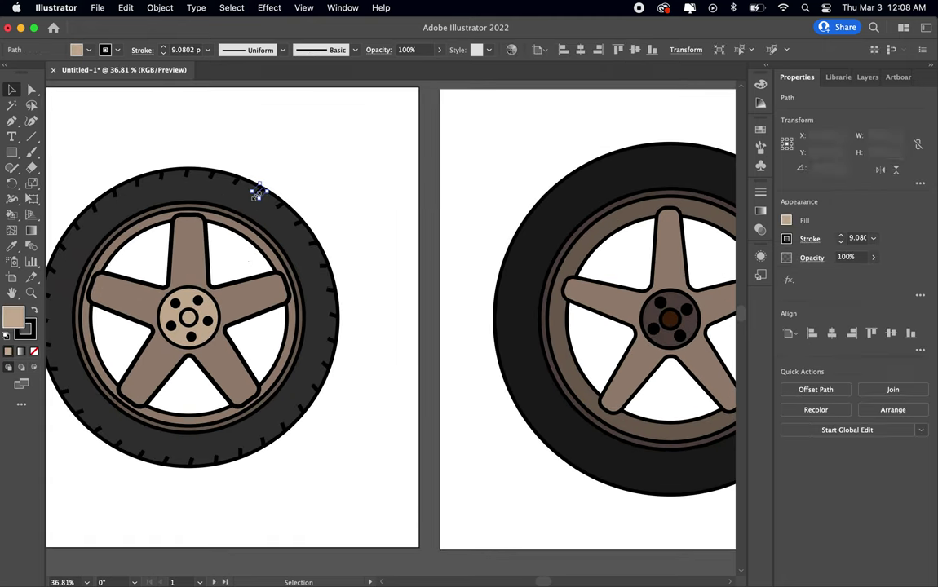
{"action": "left_click", "coordinate": [141, 105]}
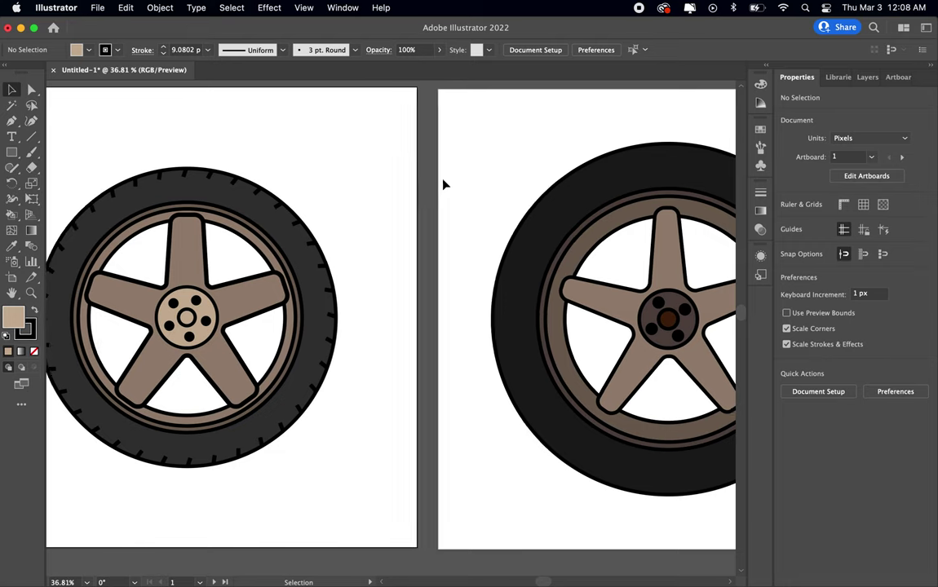
{"action": "scroll", "coordinate": [442, 185], "scroll_direction": "right", "scroll_amount": 5}
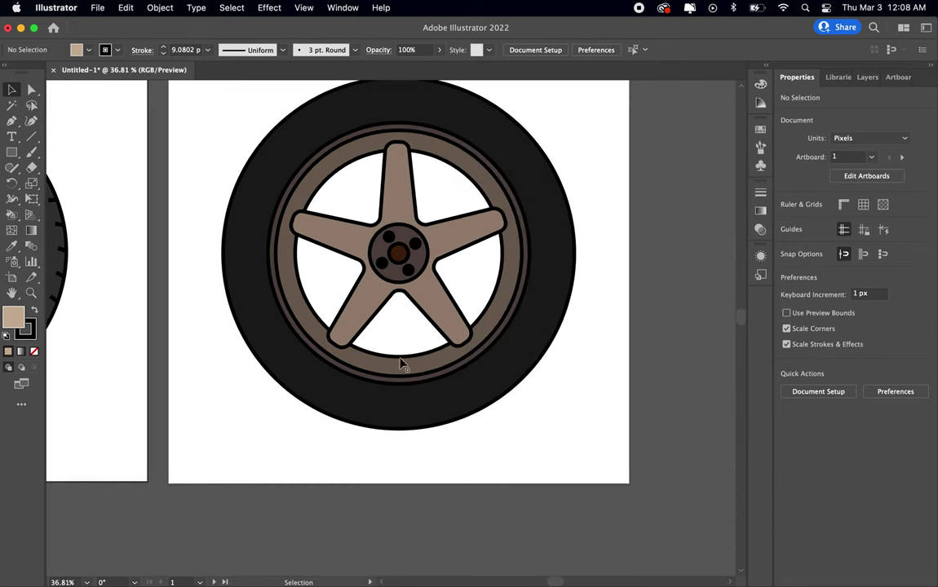
{"action": "scroll", "coordinate": [438, 464], "scroll_direction": "up", "scroll_amount": 3}
{"action": "scroll", "coordinate": [438, 464], "scroll_direction": "right", "scroll_amount": 2}
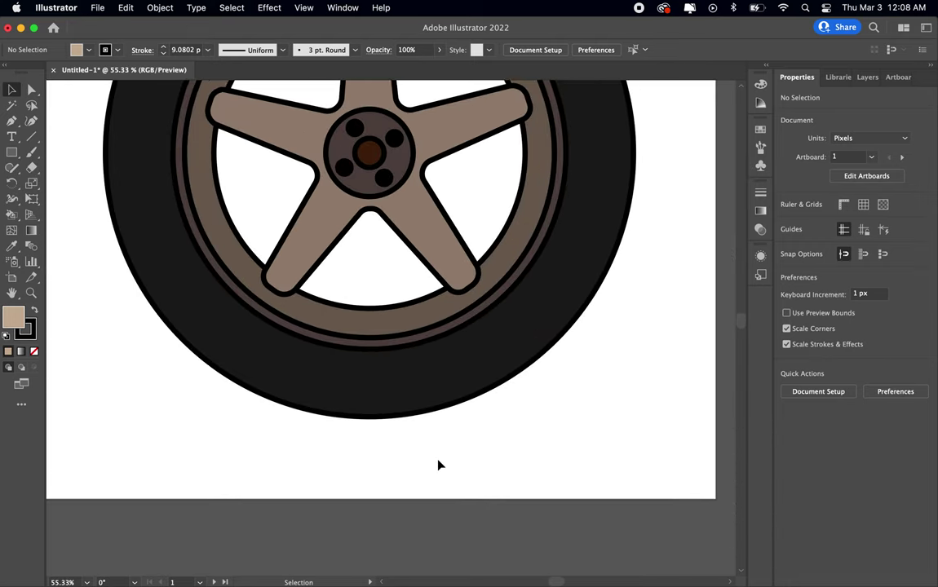
{"action": "scroll", "coordinate": [438, 464], "scroll_direction": "up", "scroll_amount": 1}
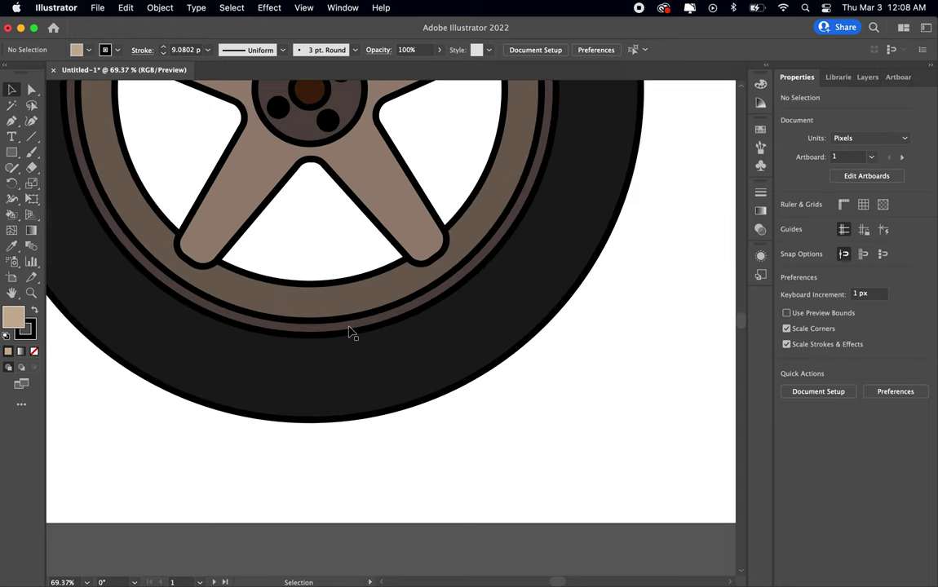
{"action": "scroll", "coordinate": [350, 332], "scroll_direction": "down", "scroll_amount": 5}
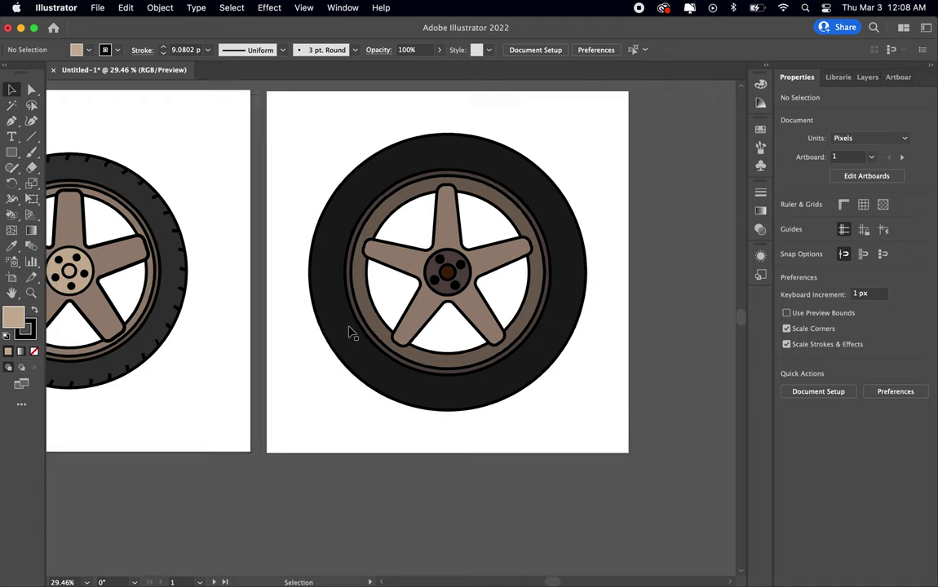
{"action": "scroll", "coordinate": [350, 332], "scroll_direction": "down", "scroll_amount": 2}
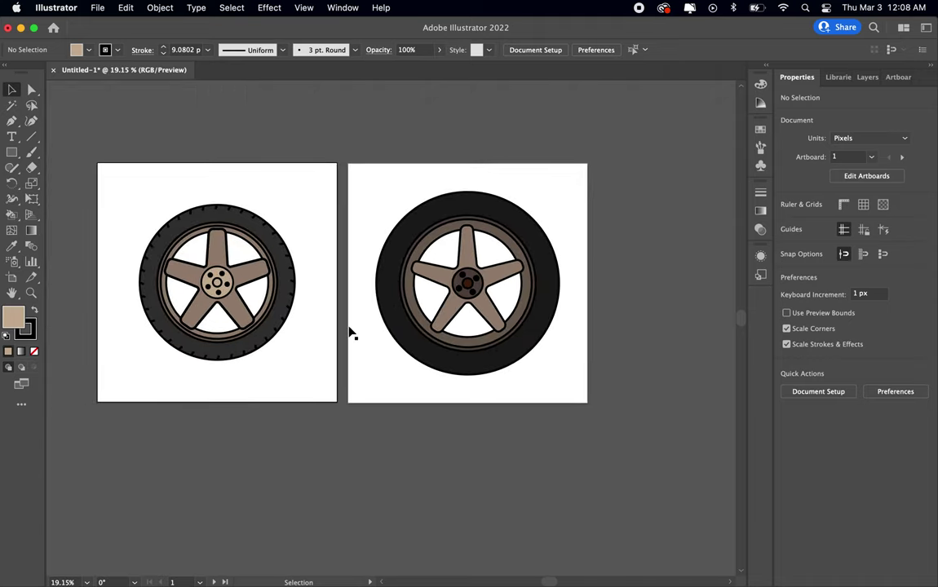